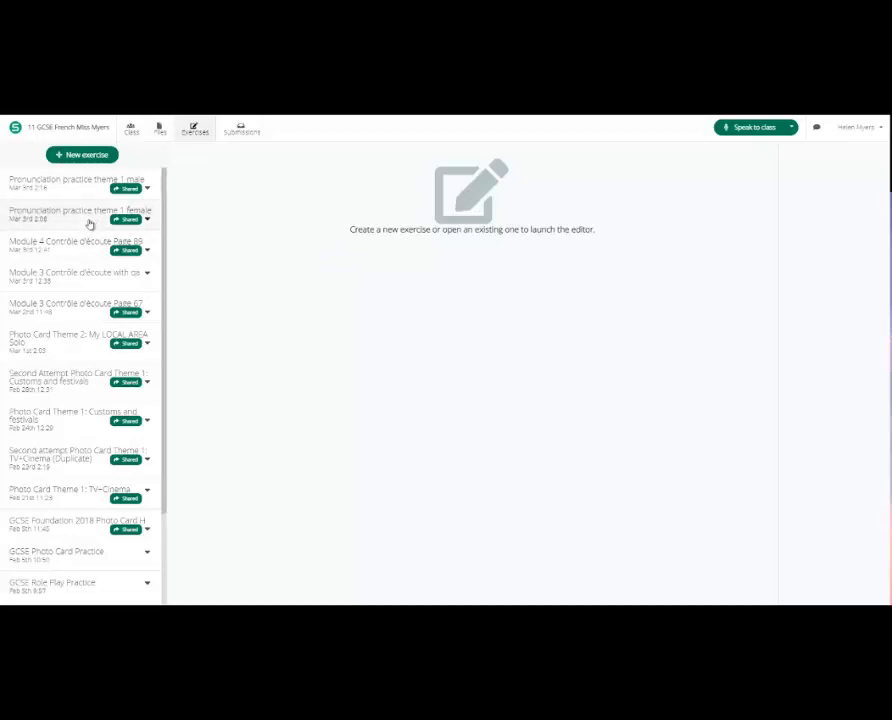
Open the exercise "Pronunciation practice theme 1 female" and preview its student instructions, audio recorder and phrase list
{"action": "left_click", "coordinate": [90, 224]}
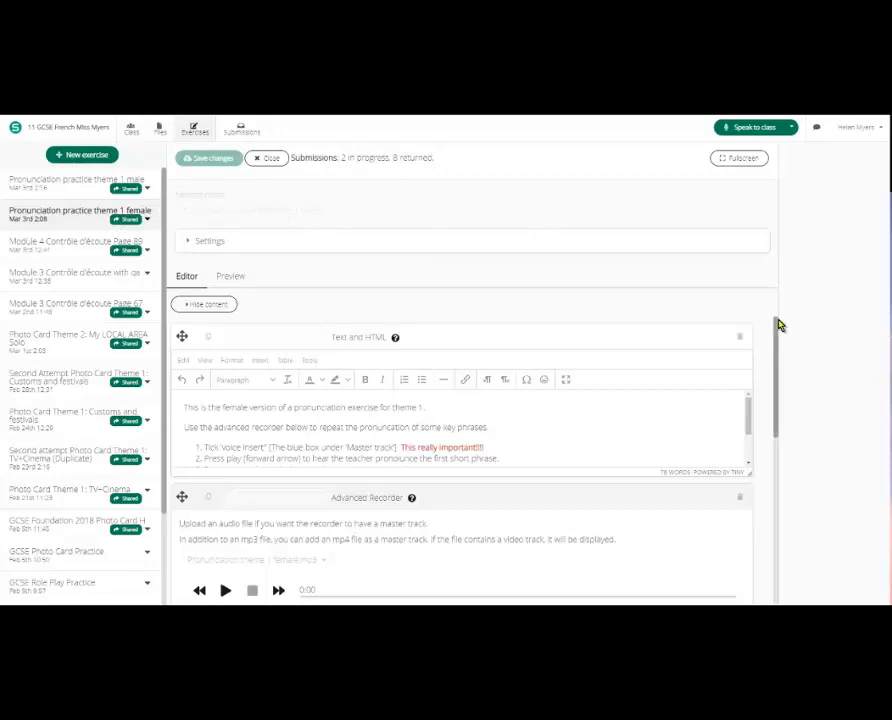
{"action": "mouse_move", "coordinate": [779, 326]}
{"action": "left_mouse_down"}
{"action": "mouse_move", "coordinate": [784, 334]}
{"action": "mouse_move", "coordinate": [788, 312]}
{"action": "left_mouse_up"}
{"action": "left_click", "coordinate": [240, 279]}
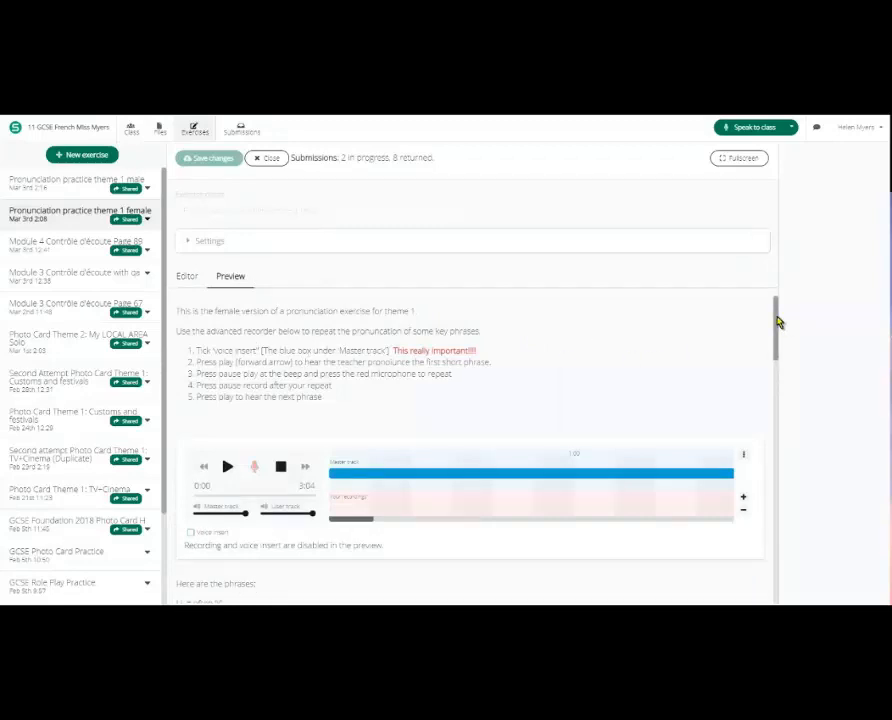
{"action": "left_click_drag", "start_coordinate": [778, 322], "coordinate": [782, 326]}
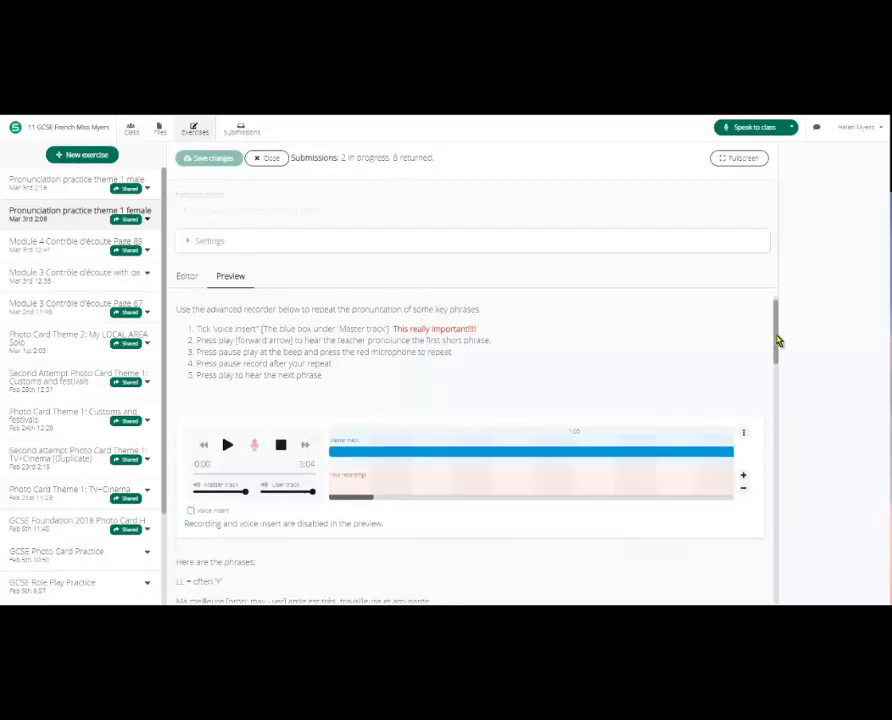
{"action": "left_click_drag", "start_coordinate": [780, 340], "coordinate": [782, 357]}
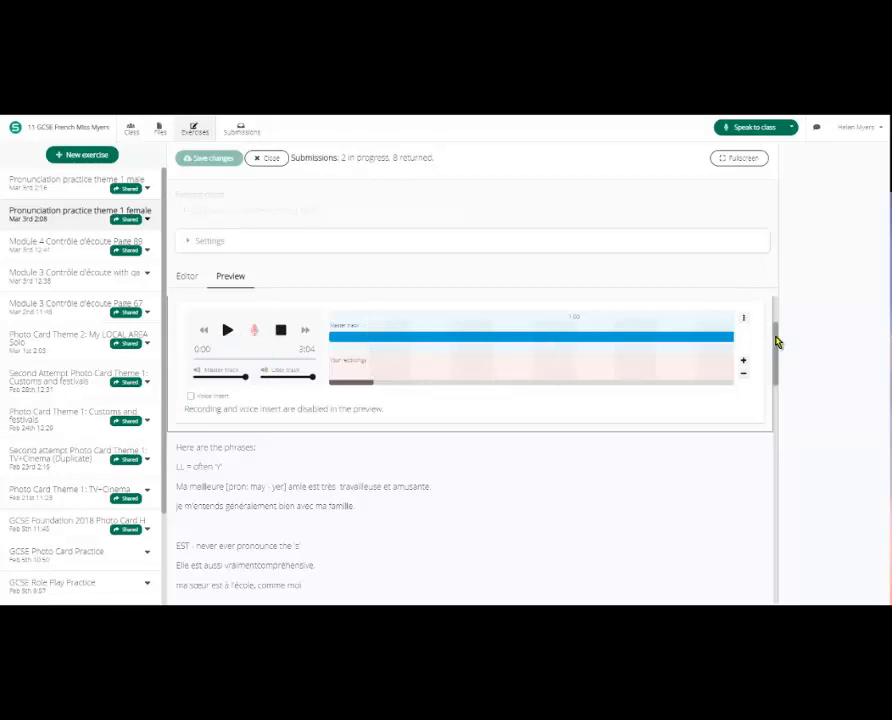
{"action": "left_click_drag", "start_coordinate": [776, 342], "coordinate": [776, 302]}
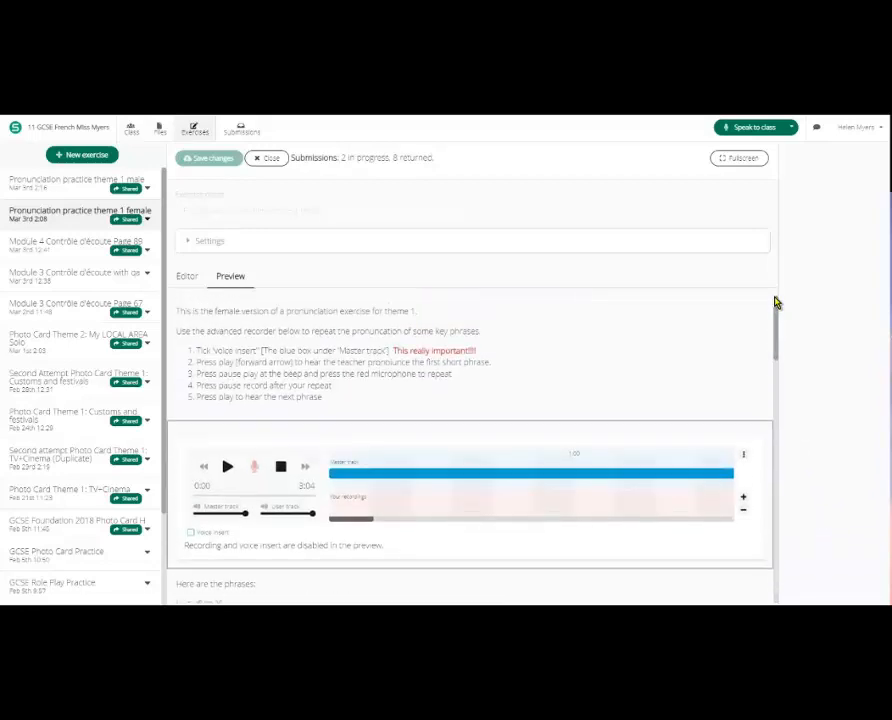
Check the block of practice phrases in the exercise's editor view and close the exercise
{"action": "left_click", "coordinate": [187, 278]}
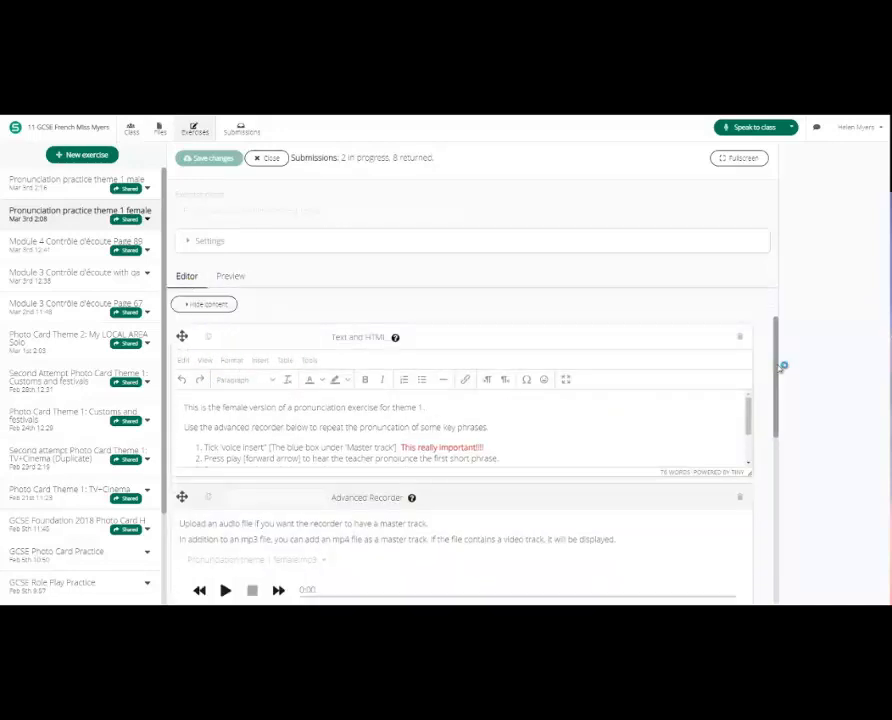
{"action": "left_click_drag", "start_coordinate": [783, 368], "coordinate": [784, 520]}
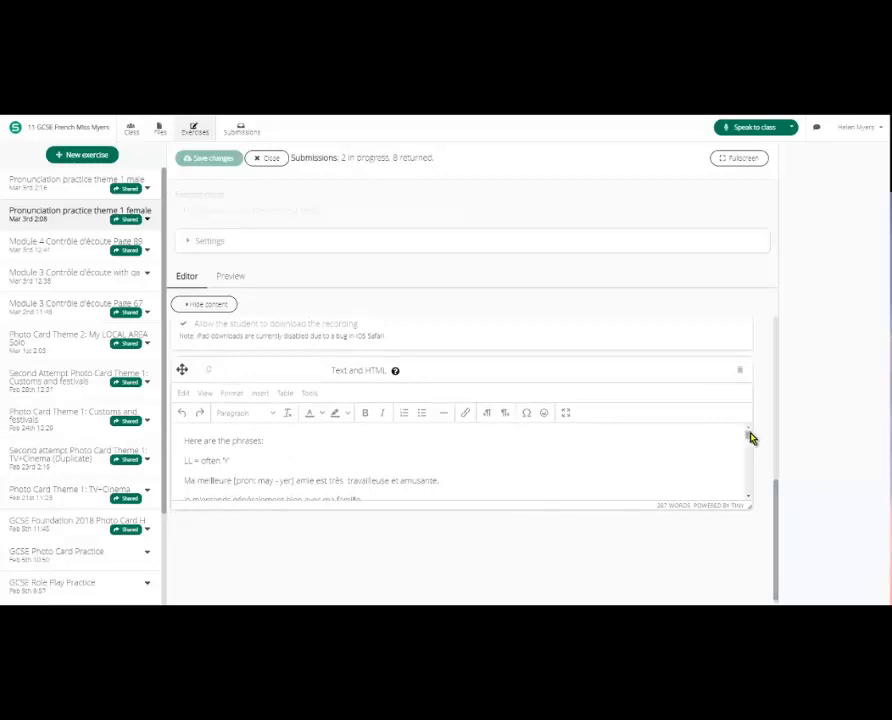
{"action": "left_click_drag", "start_coordinate": [751, 440], "coordinate": [749, 374]}
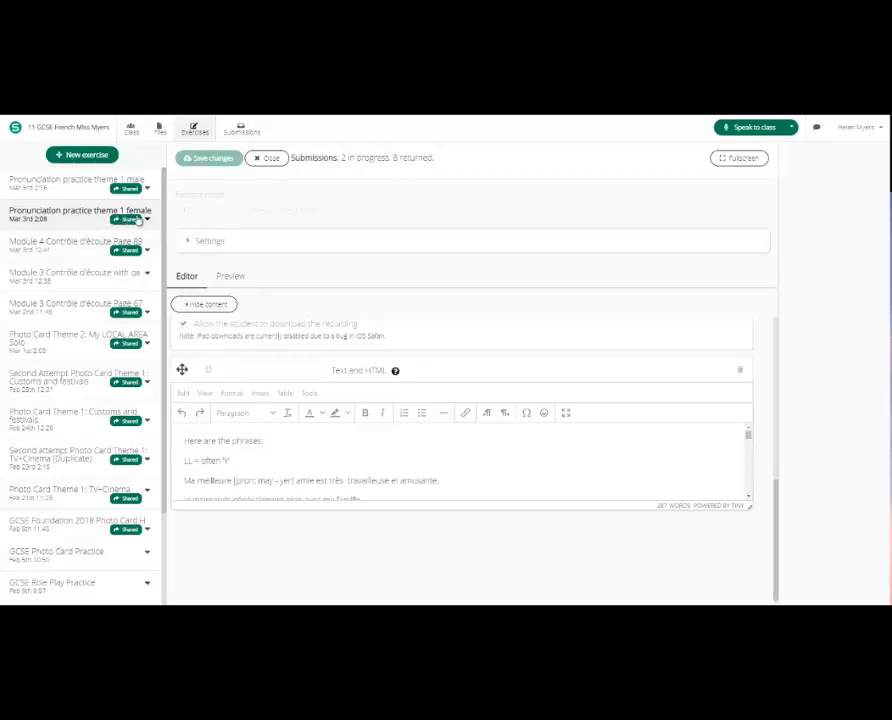
{"action": "left_click", "coordinate": [139, 220]}
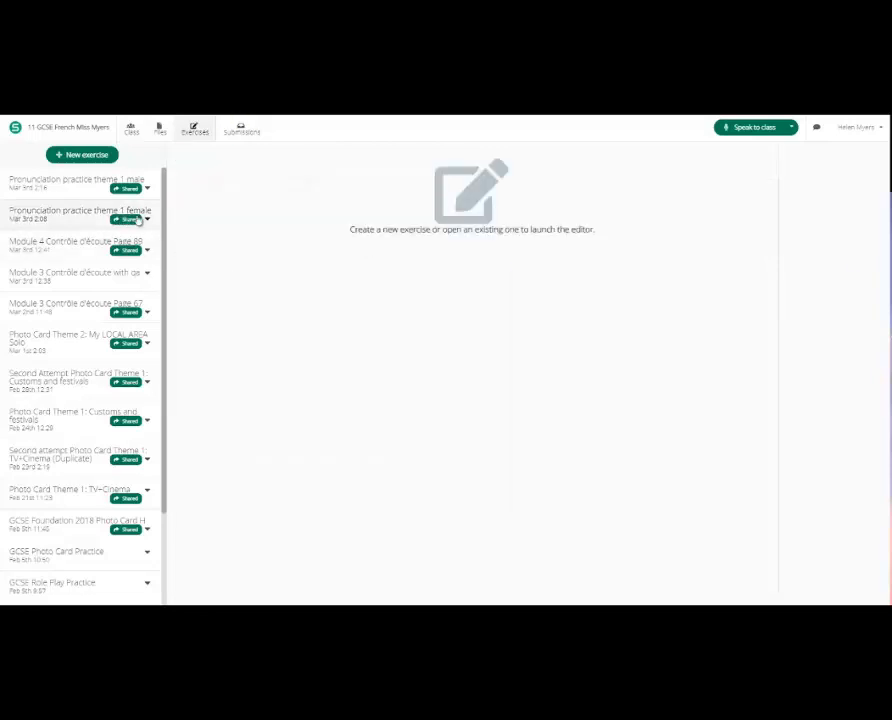
Open the submissions for "Pronunciation practice theme 1 female" and select a student's returned submission
{"action": "left_click", "coordinate": [239, 133]}
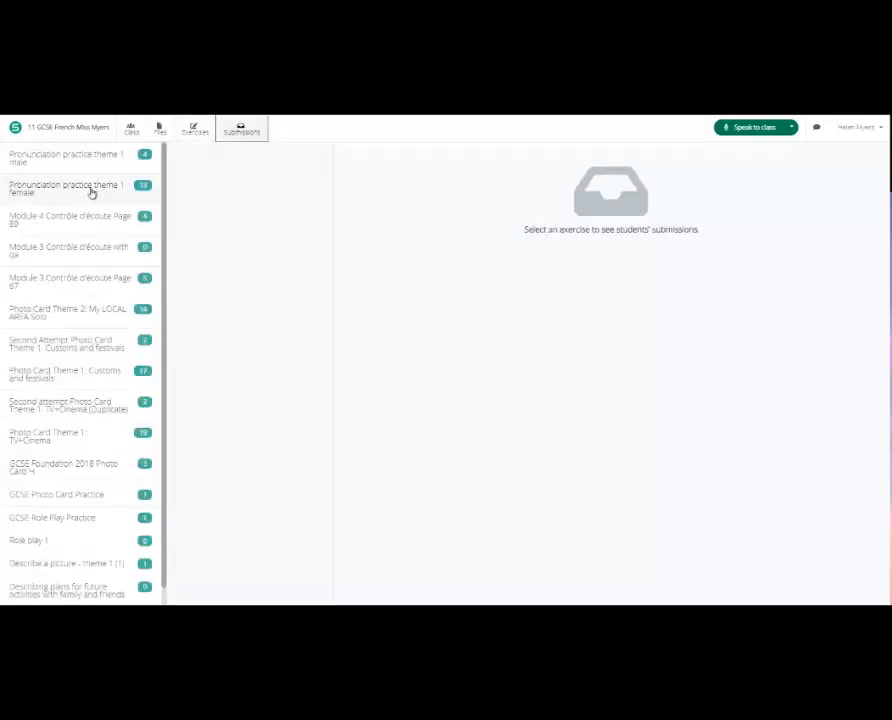
{"action": "mouse_move", "coordinate": [87, 192]}
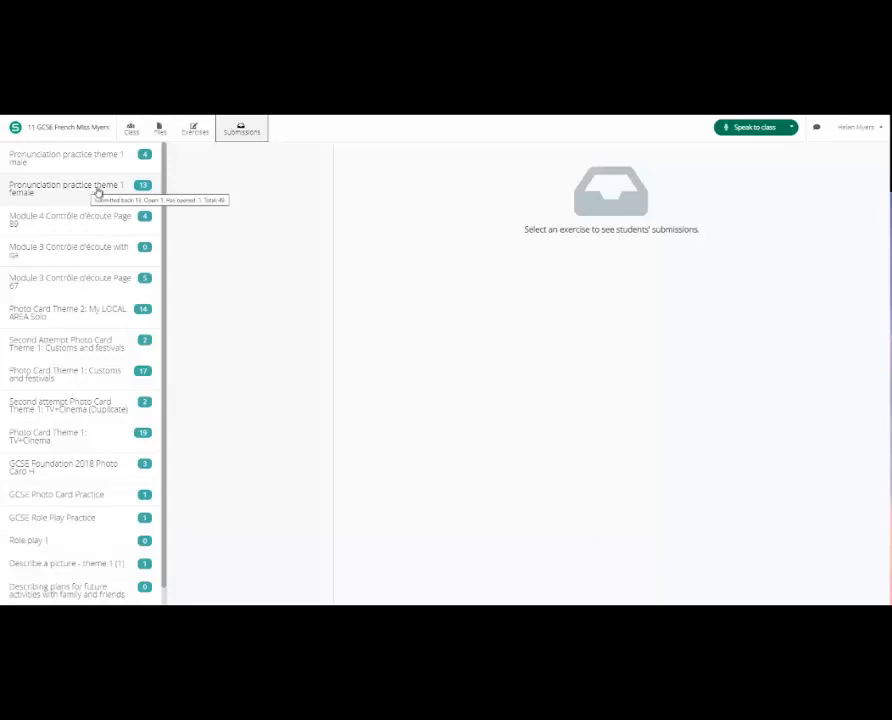
{"action": "left_click", "coordinate": [82, 191]}
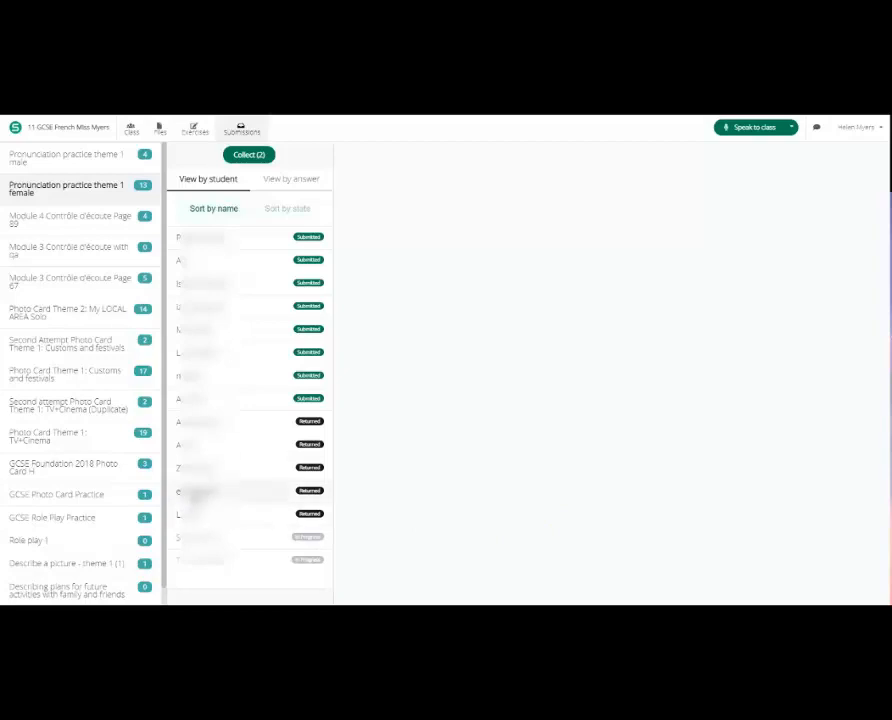
{"action": "left_click", "coordinate": [200, 491]}
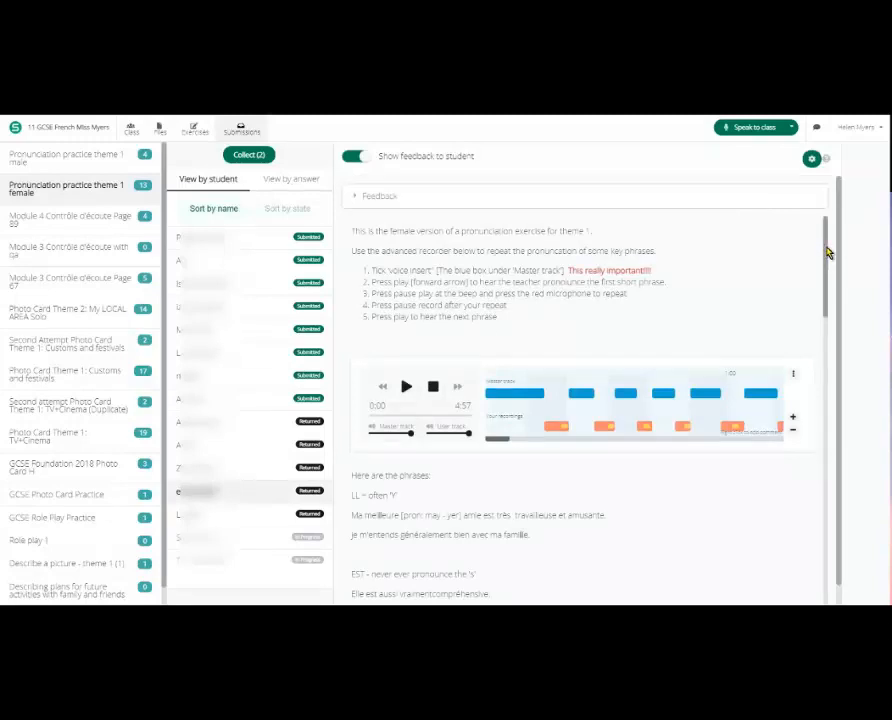
Examine the student's recordings on the recorder timeline and the written feedback and attachments given for the submission
{"action": "left_click_drag", "start_coordinate": [828, 253], "coordinate": [779, 274]}
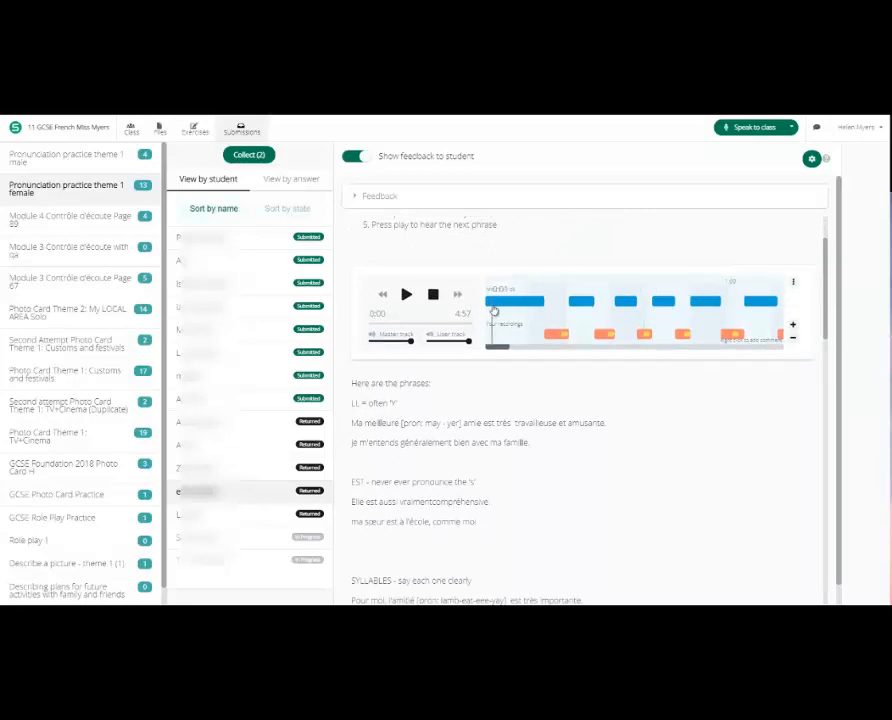
{"action": "left_click_drag", "start_coordinate": [493, 312], "coordinate": [553, 341]}
{"action": "left_click", "coordinate": [565, 343]}
{"action": "left_click_drag", "start_coordinate": [824, 279], "coordinate": [823, 224]}
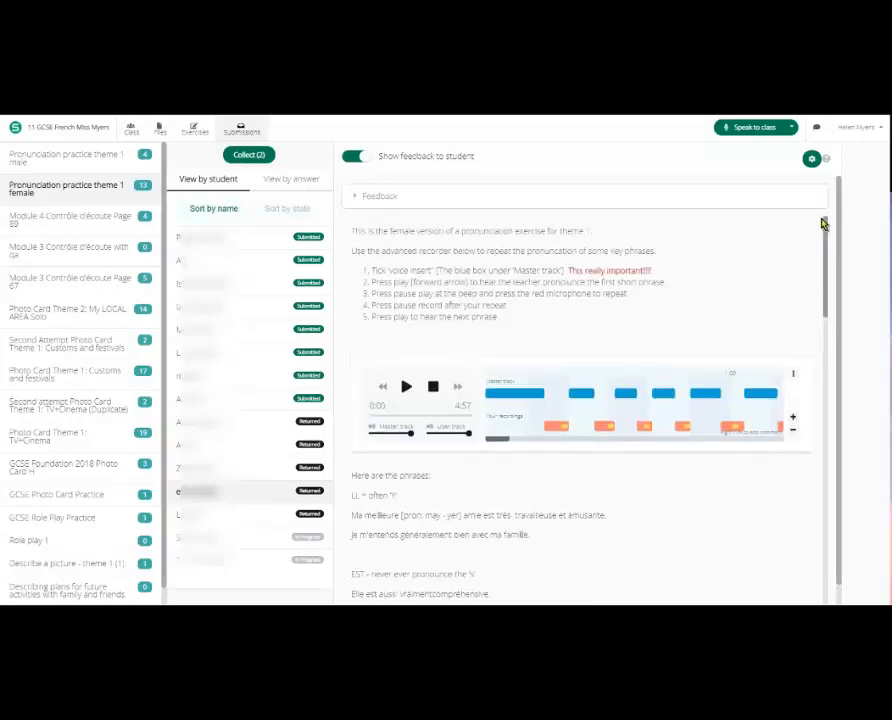
{"action": "left_click", "coordinate": [368, 198]}
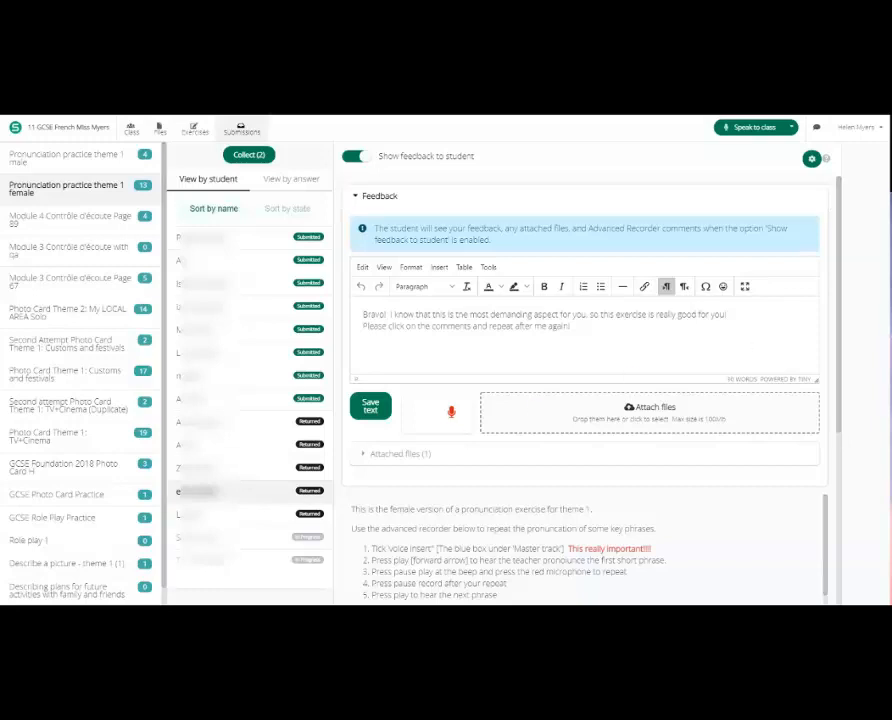
{"action": "scroll", "coordinate": [842, 392], "scroll_direction": "down", "scroll_amount": 1}
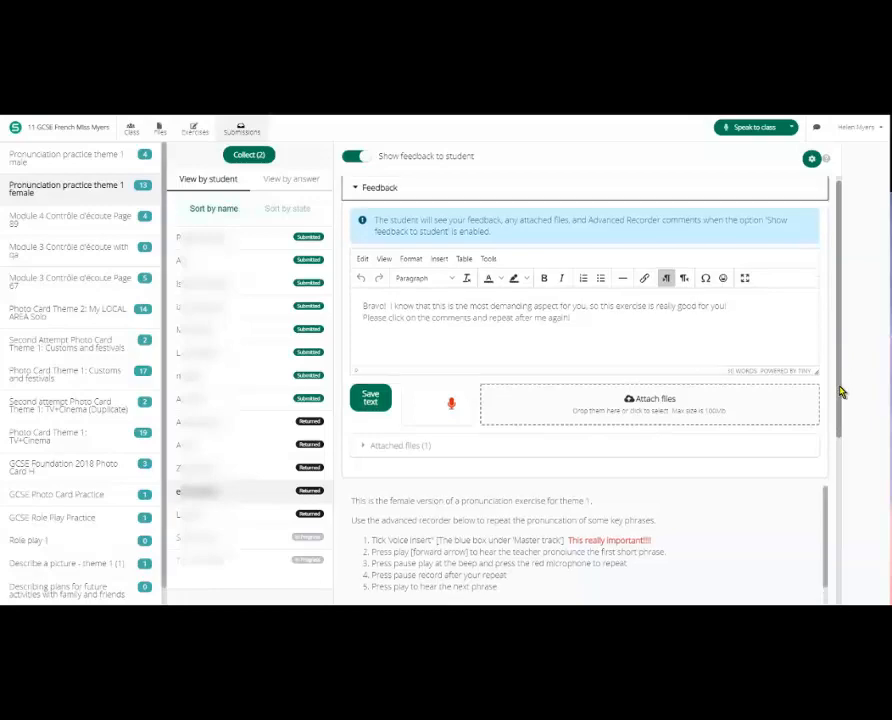
{"action": "scroll", "coordinate": [842, 392], "scroll_direction": "down", "scroll_amount": 5}
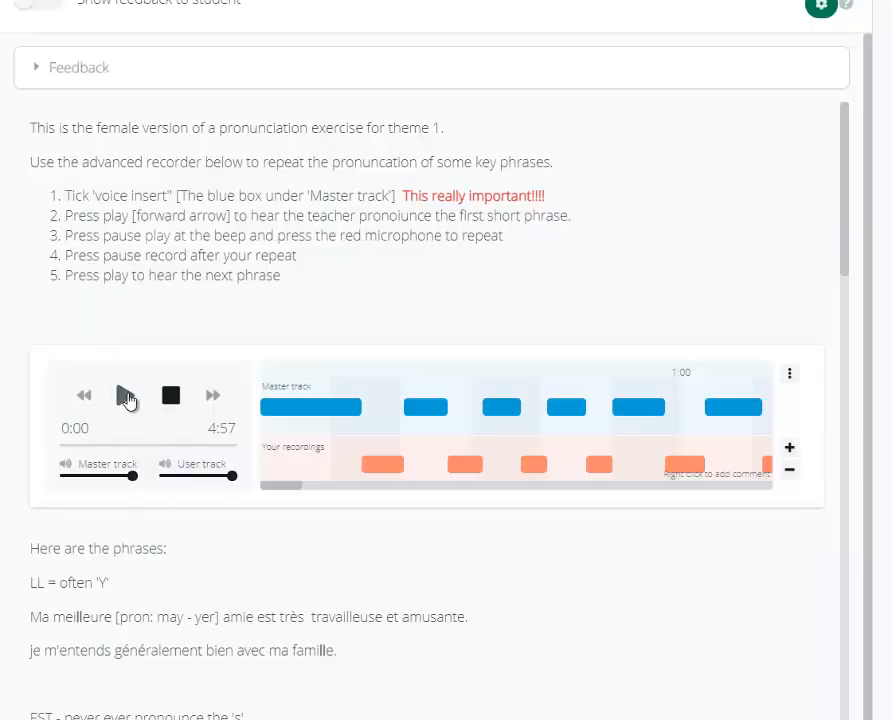
Play the submission through the student's first response and record an audio comment of about 6 seconds at 0:18
{"action": "left_click", "coordinate": [406, 417]}
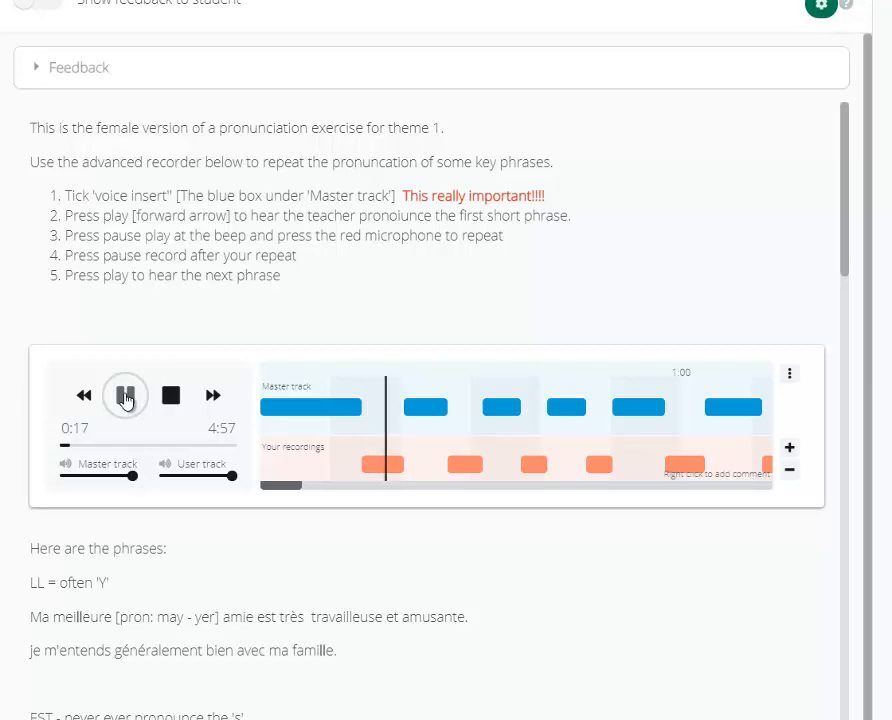
{"action": "left_click", "coordinate": [125, 397]}
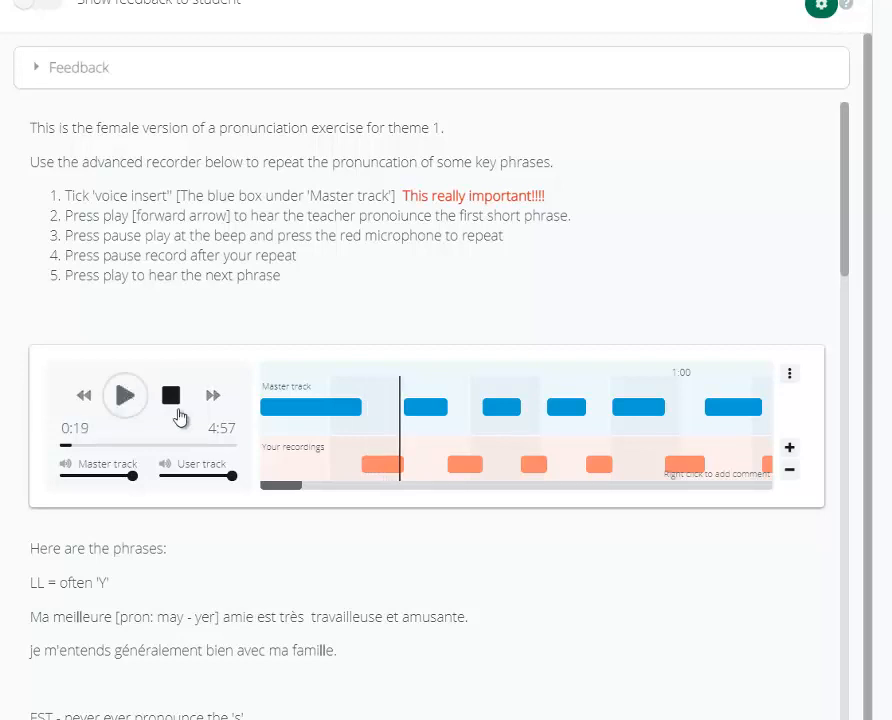
{"action": "right_click", "coordinate": [392, 470]}
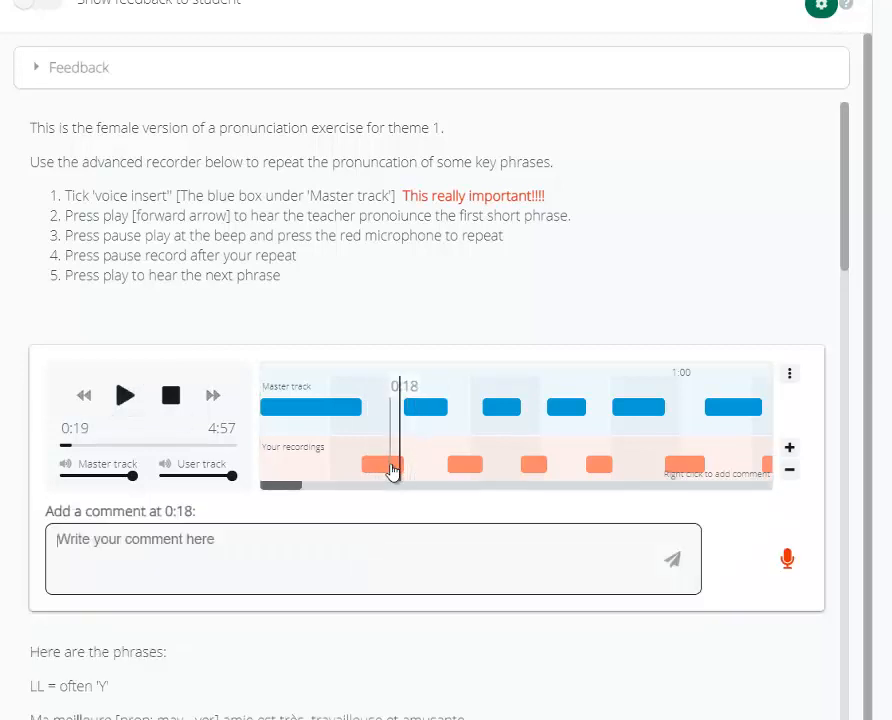
{"action": "left_click", "coordinate": [788, 560]}
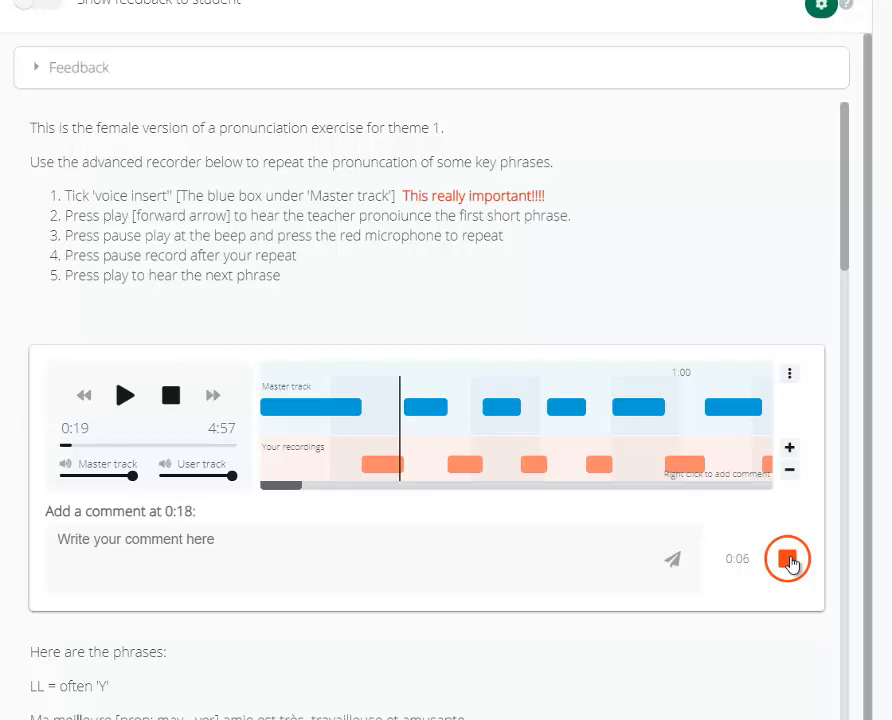
{"action": "left_click", "coordinate": [788, 560]}
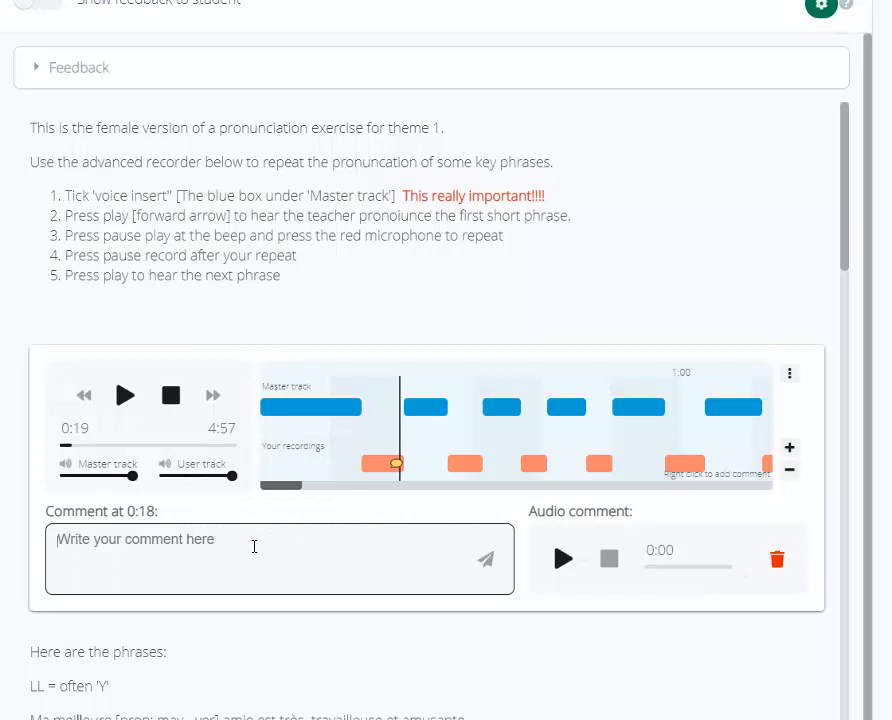
Add the text "très - silent endings!" to the comment at 0:18 and save it
{"action": "type", "text": "très - si"}
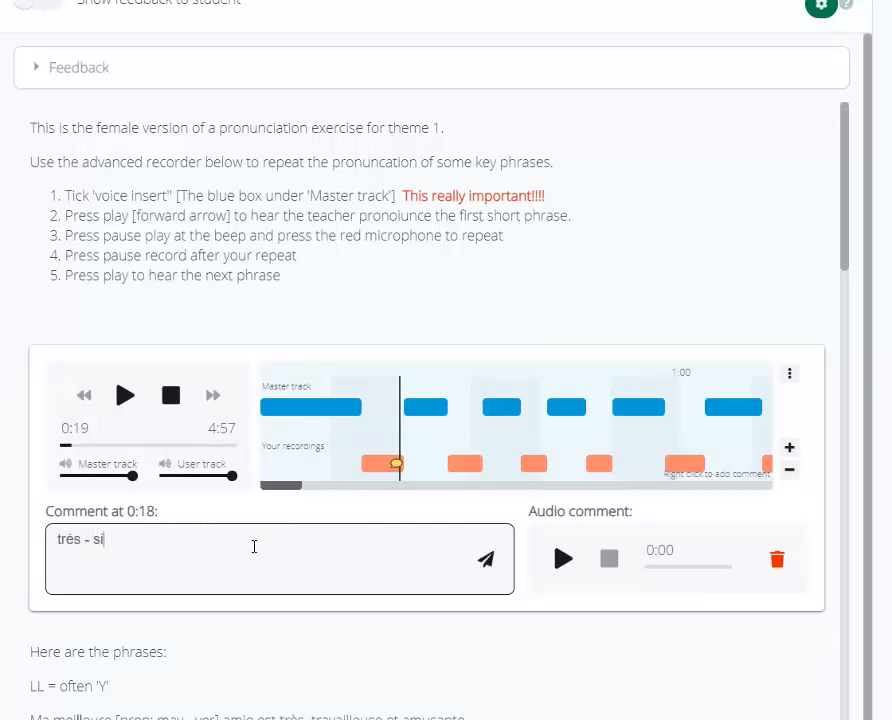
{"action": "type", "text": "ngs!"}
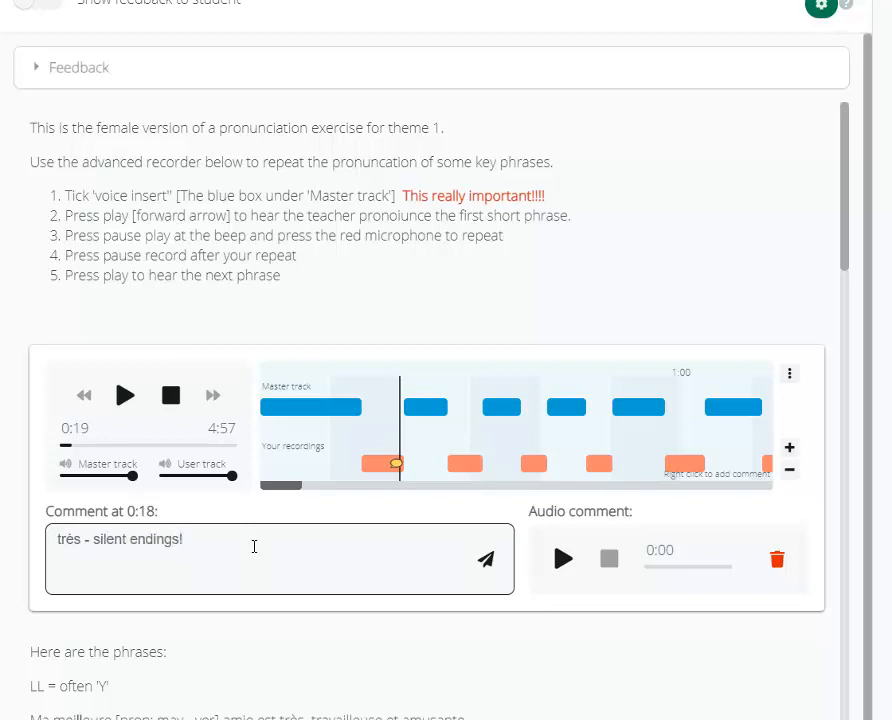
{"action": "left_click", "coordinate": [485, 560]}
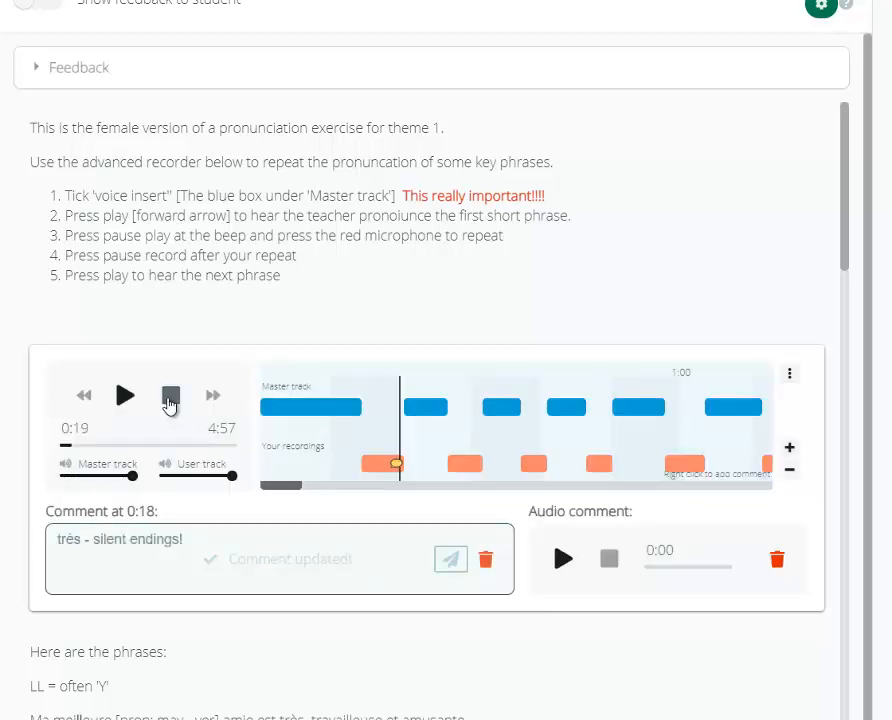
Play on through the student's second response and record an audio comment of about 6 seconds at 0:29
{"action": "left_click", "coordinate": [124, 396]}
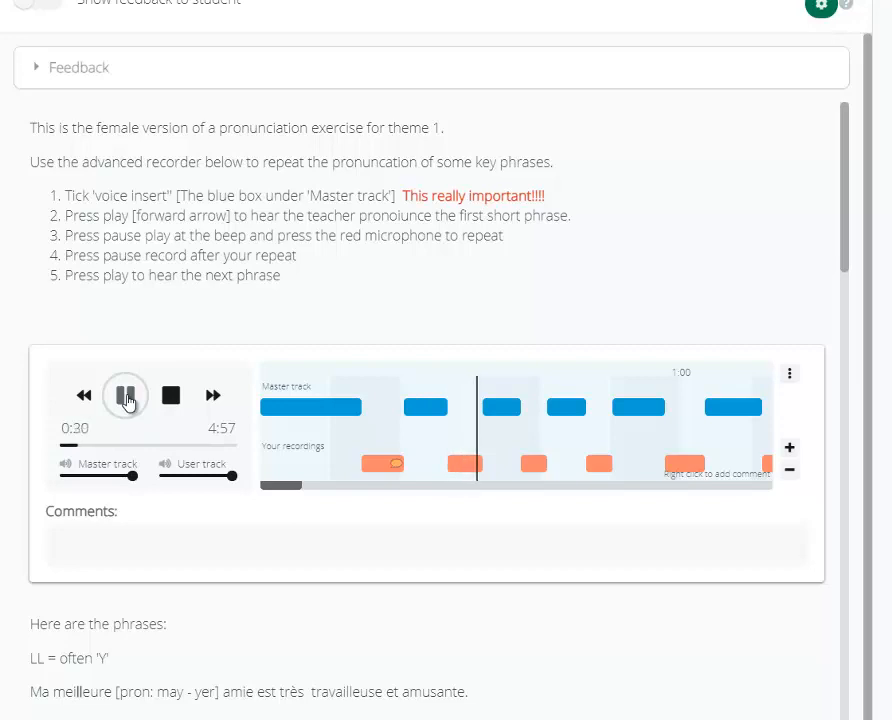
{"action": "left_click", "coordinate": [125, 396]}
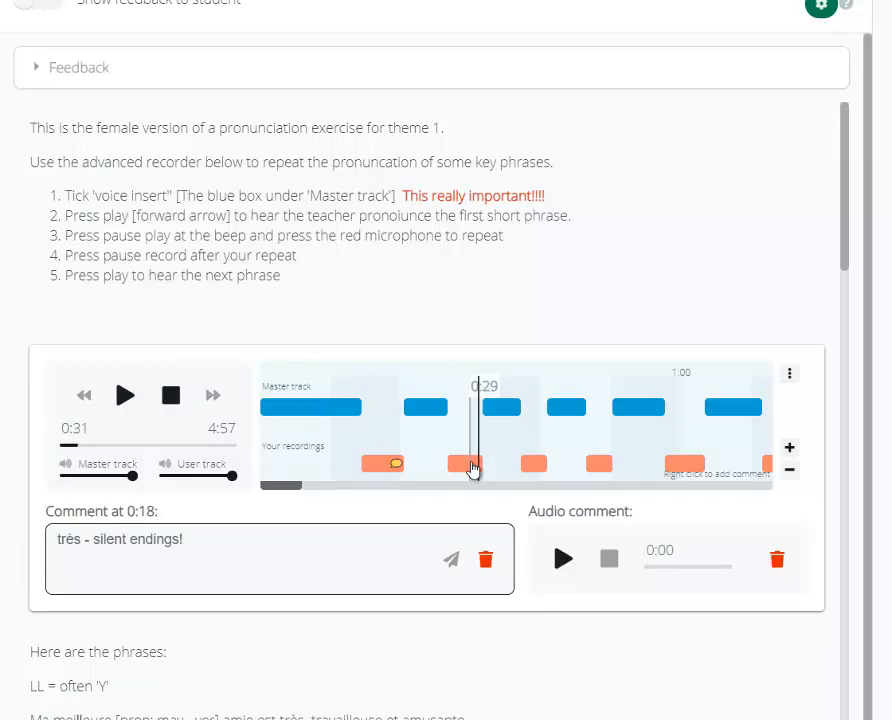
{"action": "left_click", "coordinate": [474, 469]}
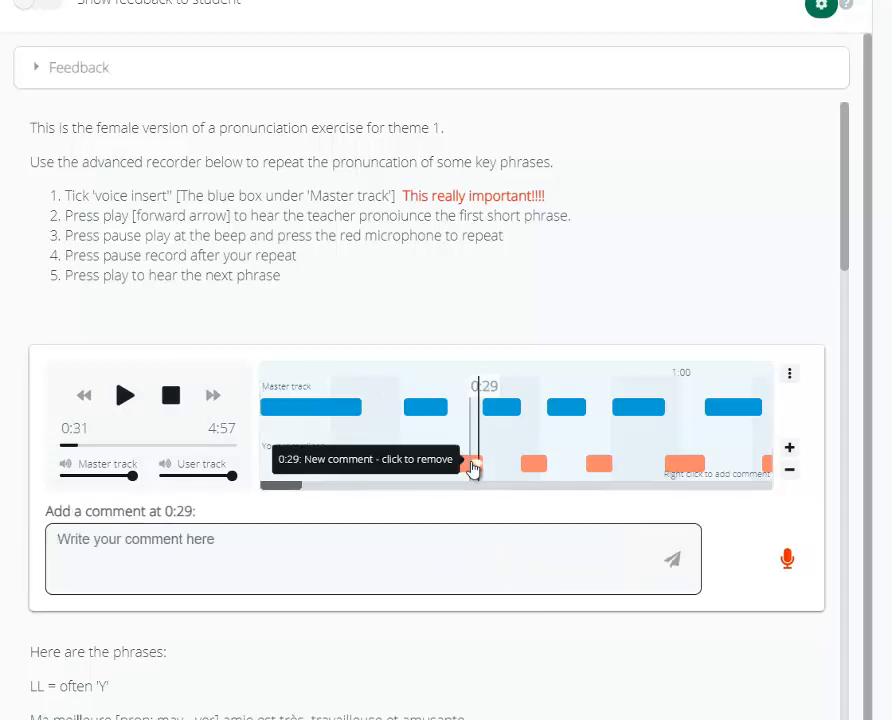
{"action": "left_click", "coordinate": [787, 559]}
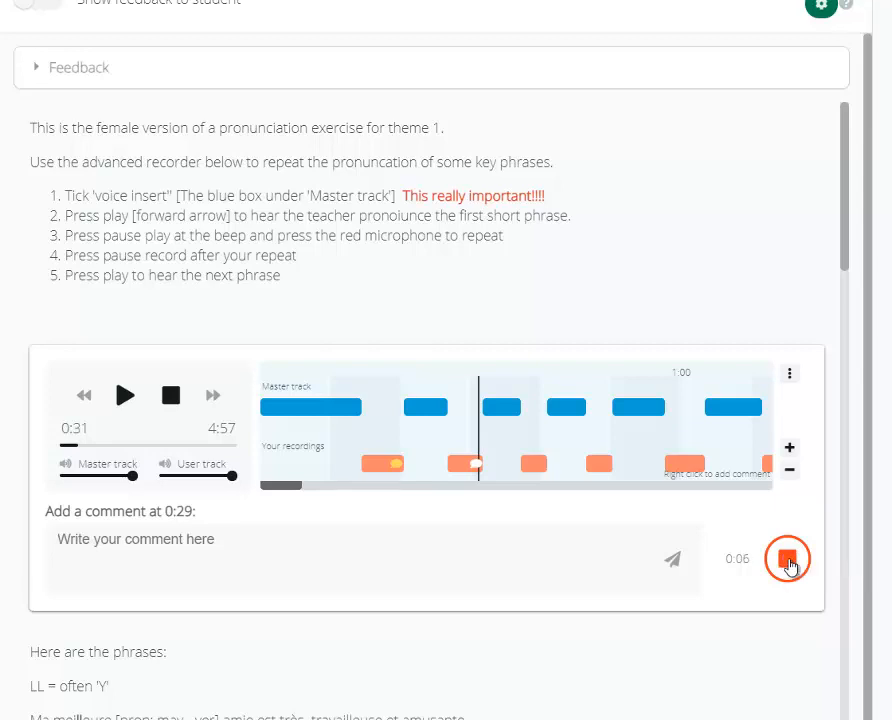
{"action": "left_click", "coordinate": [791, 565]}
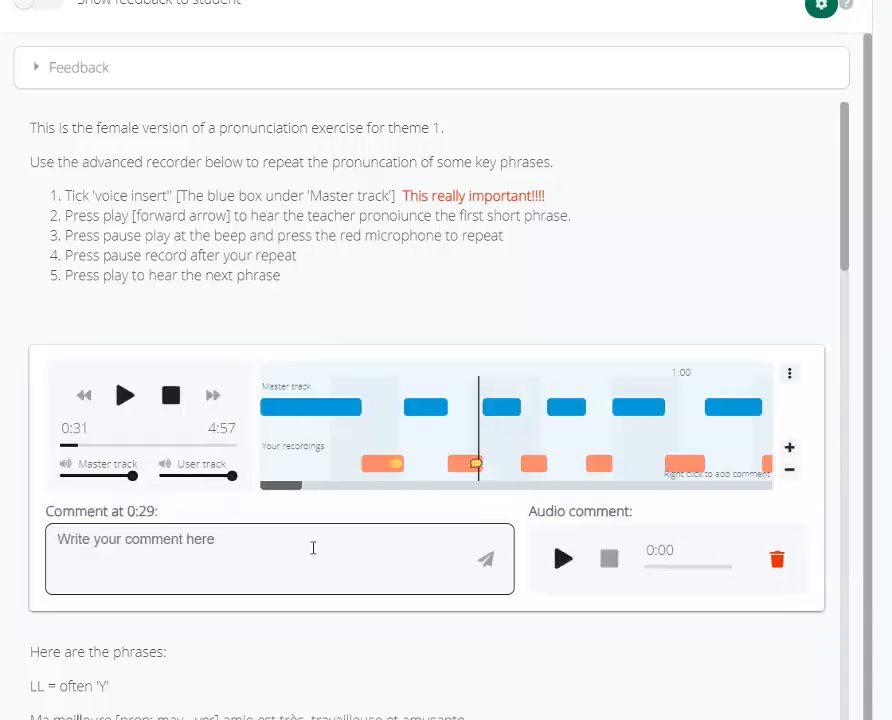
Save the text "je m'entends - nasal 'en'" in the comment at 0:29 and play back its audio comment
{"action": "type", "text": "je "}
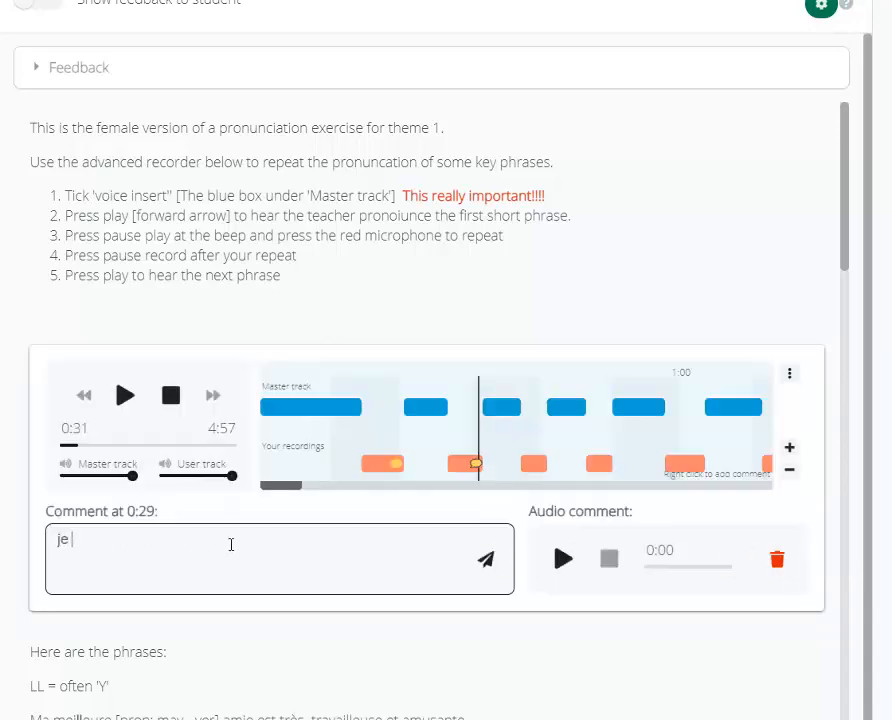
{"action": "type", "text": "m'entends - nasal 'en'"}
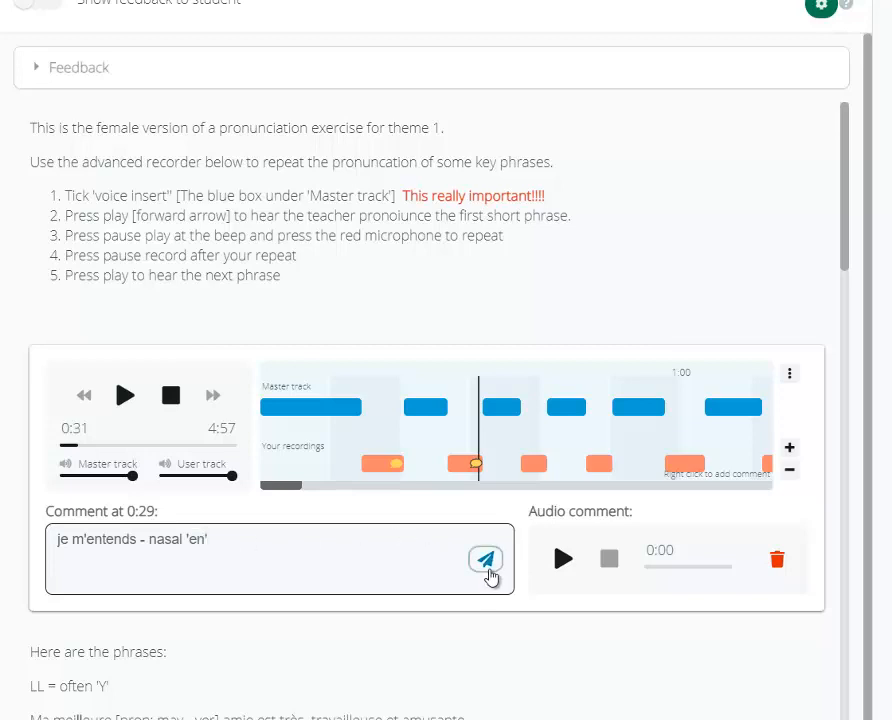
{"action": "left_click", "coordinate": [487, 563]}
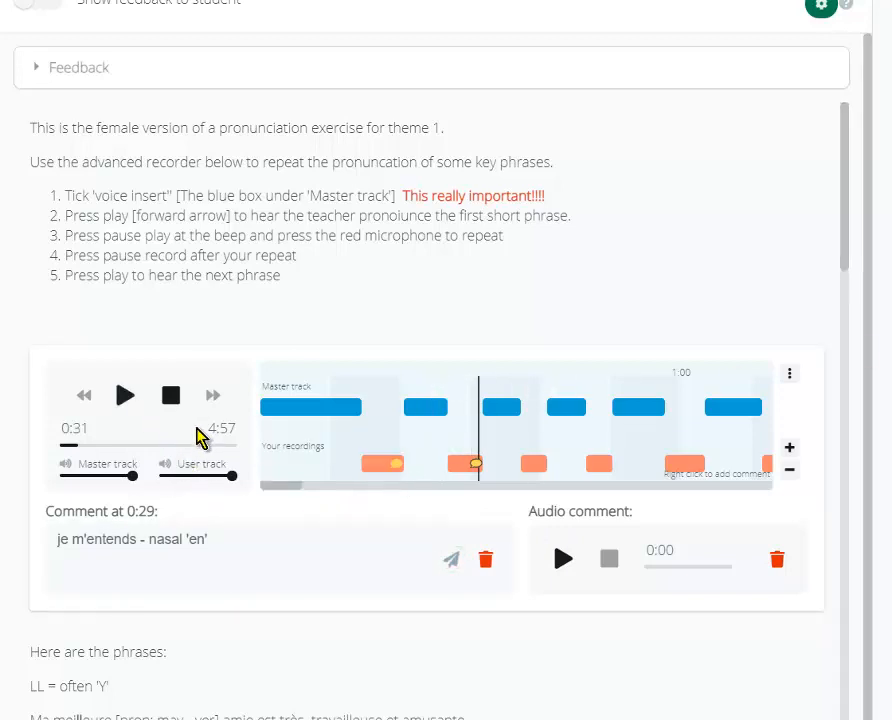
{"action": "left_click", "coordinate": [563, 560]}
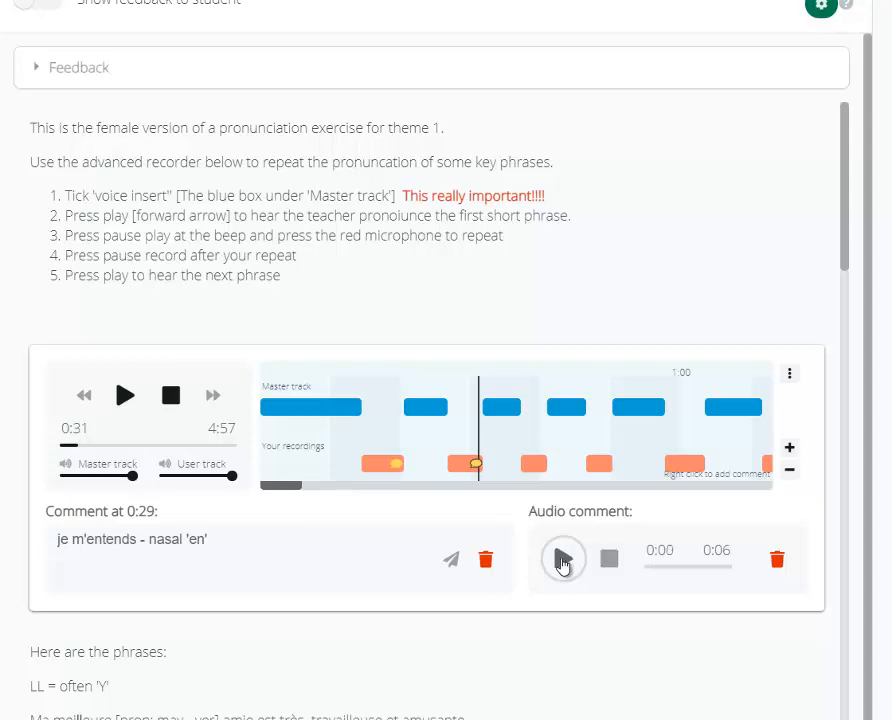
Replay the submission from the beginning through the student's first response and play back the audio comment at 0:18
{"action": "left_click", "coordinate": [564, 561]}
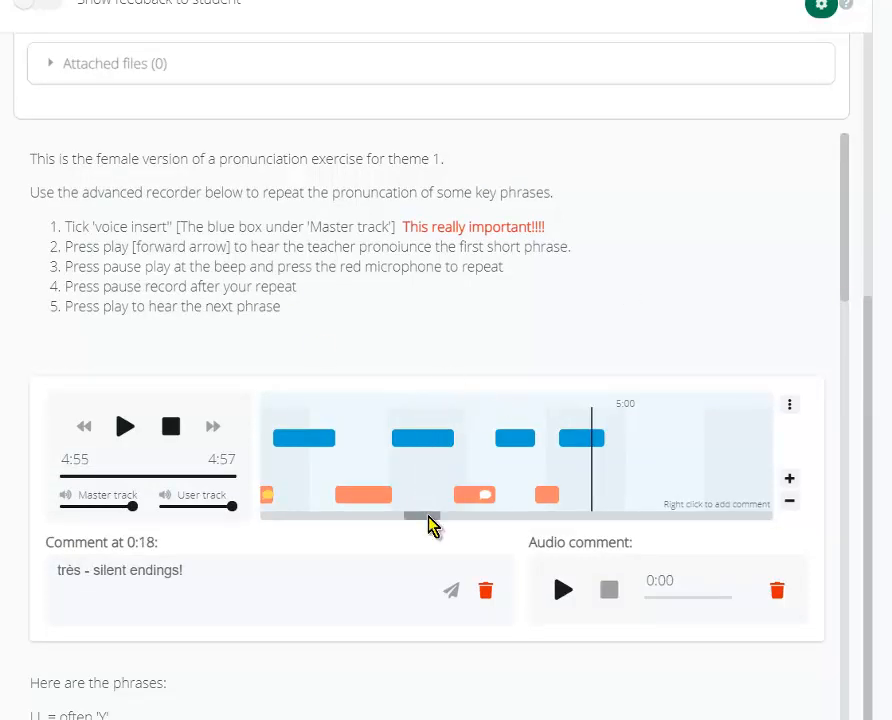
{"action": "mouse_move", "coordinate": [422, 520]}
{"action": "left_mouse_down"}
{"action": "mouse_move", "coordinate": [351, 516]}
{"action": "mouse_move", "coordinate": [417, 508]}
{"action": "mouse_move", "coordinate": [423, 518]}
{"action": "left_mouse_up"}
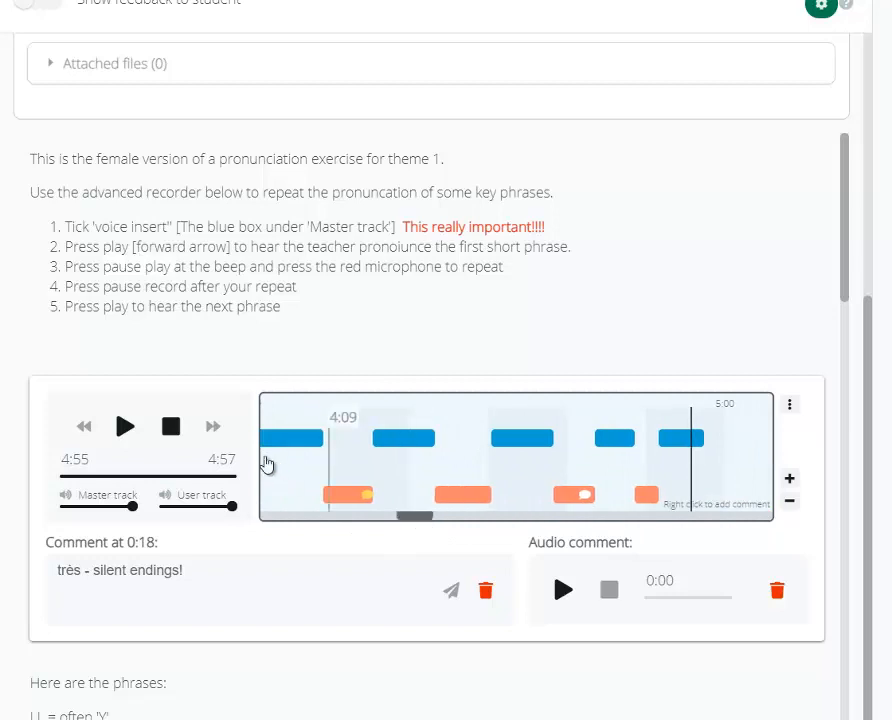
{"action": "left_click", "coordinate": [172, 427]}
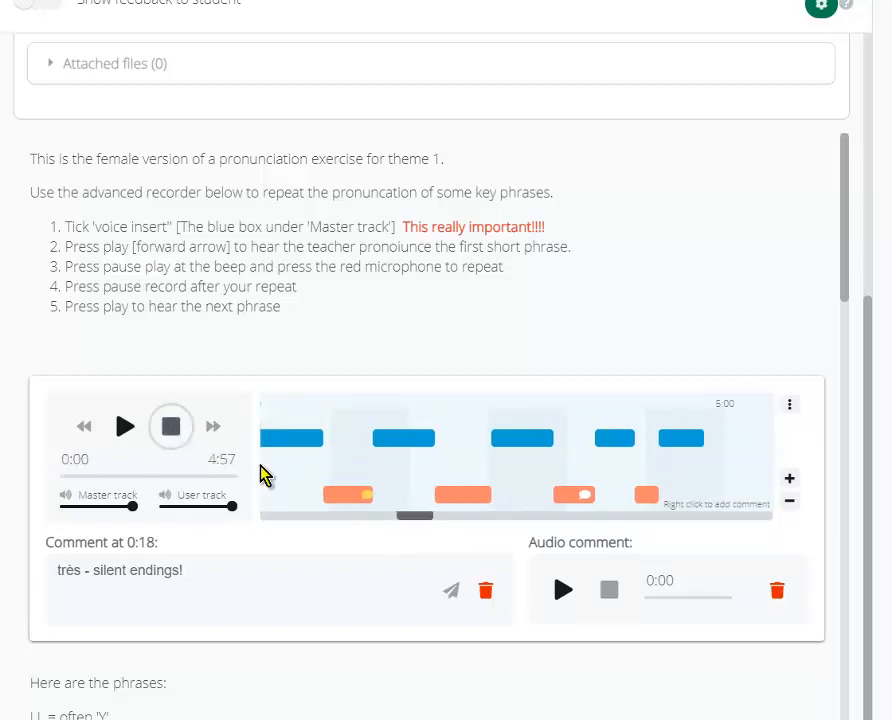
{"action": "left_click", "coordinate": [426, 518]}
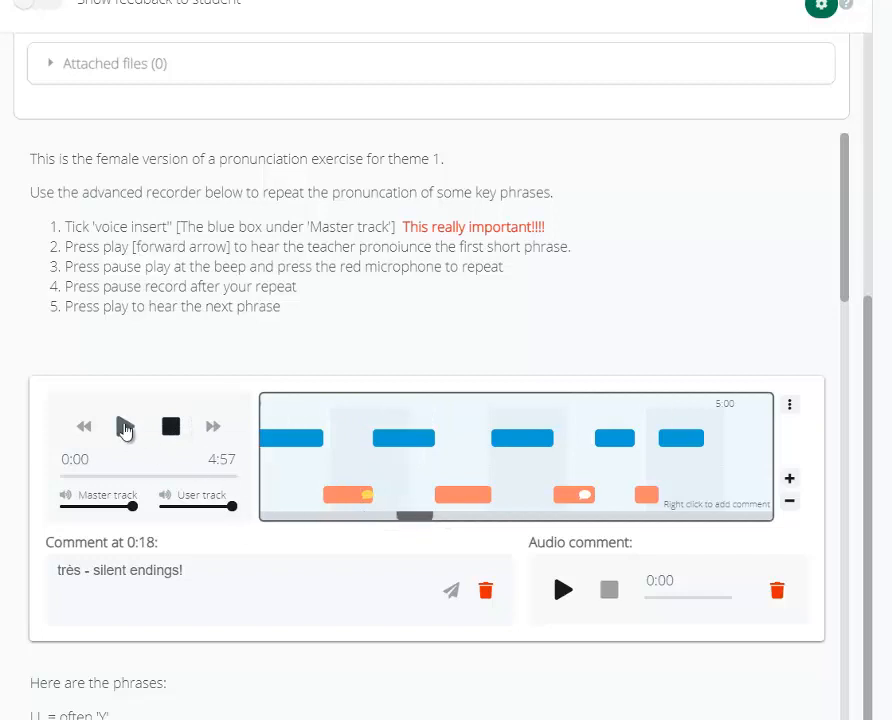
{"action": "left_click", "coordinate": [126, 428]}
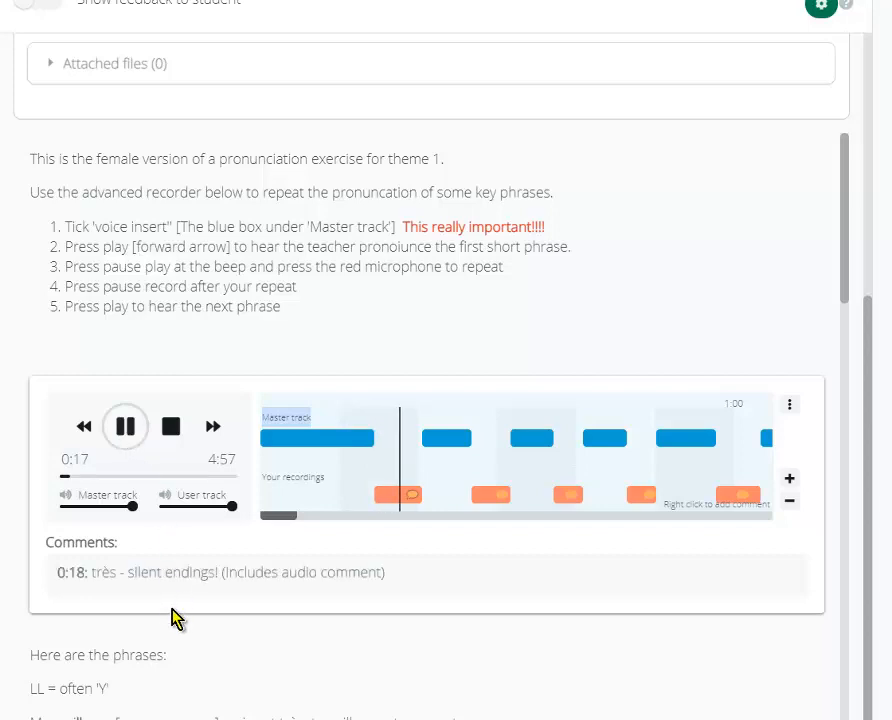
{"action": "left_click", "coordinate": [137, 433]}
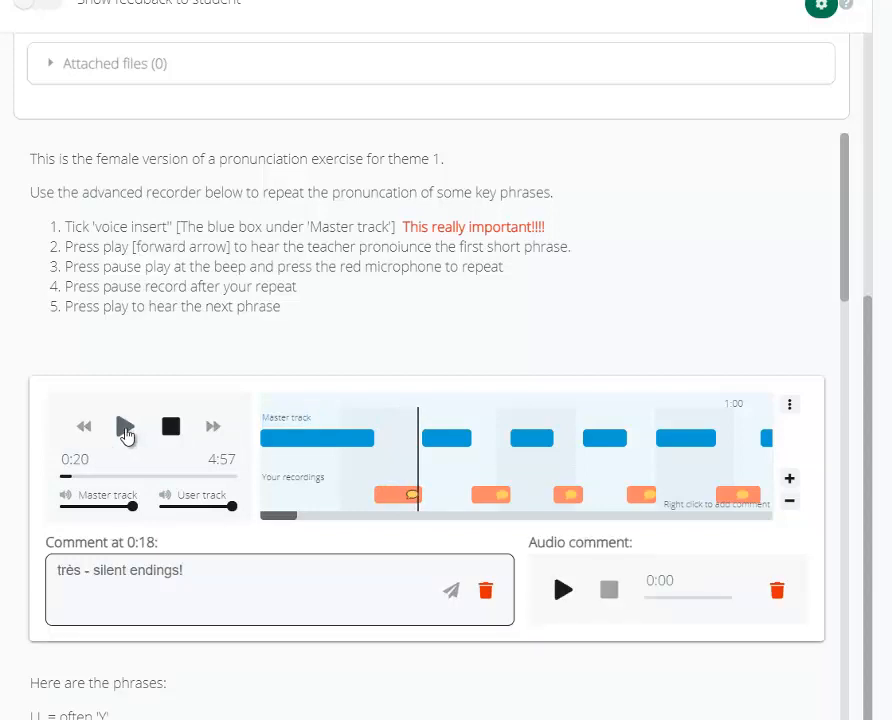
{"action": "mouse_move", "coordinate": [417, 497]}
{"action": "left_click", "coordinate": [562, 590]}
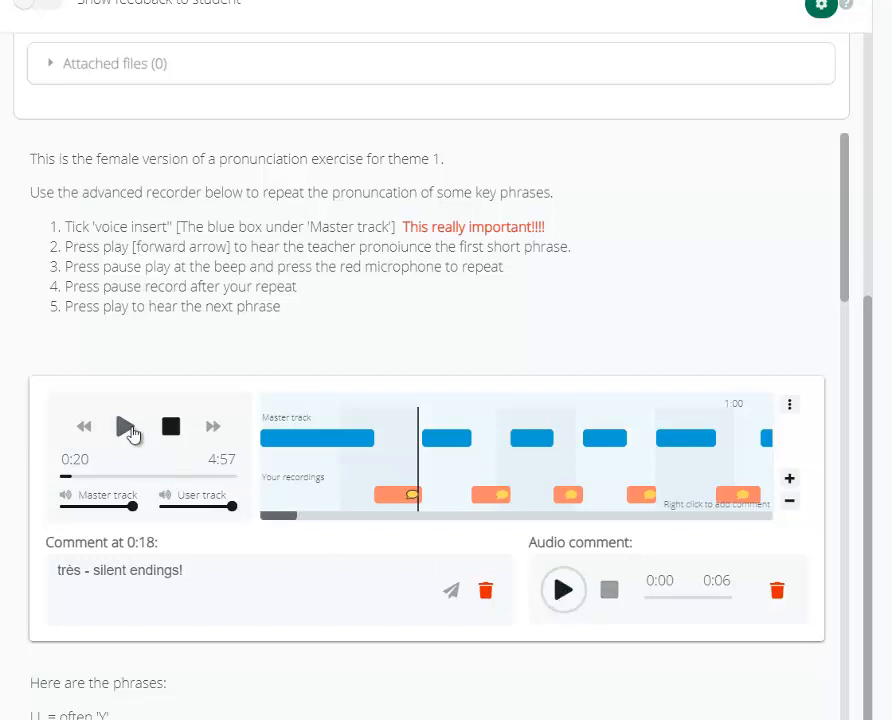
Play on through the student's second response and listen to the audio comment attached at 0:29
{"action": "left_click", "coordinate": [127, 428]}
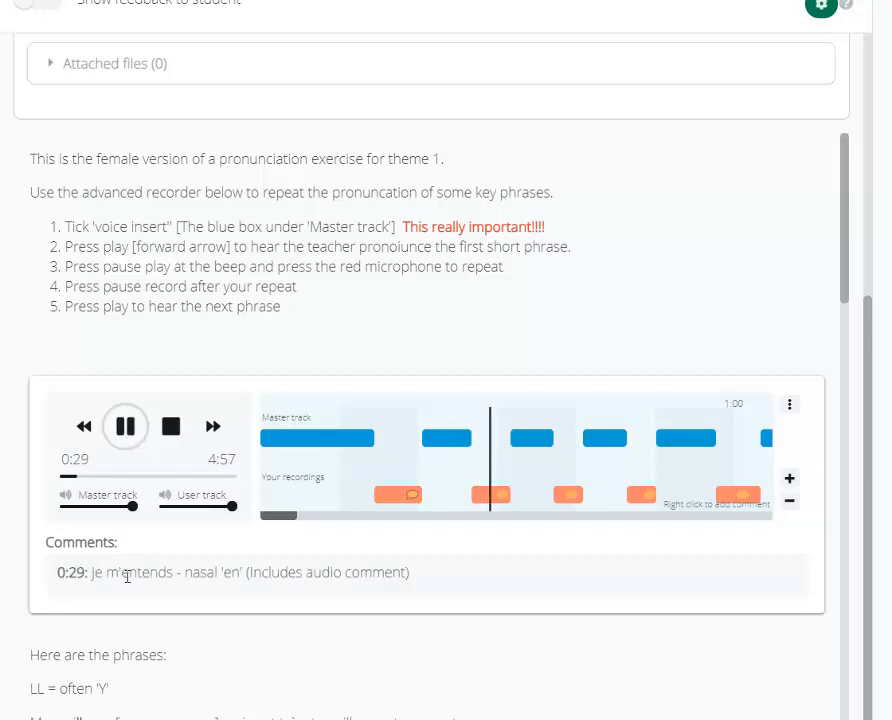
{"action": "left_click", "coordinate": [124, 427]}
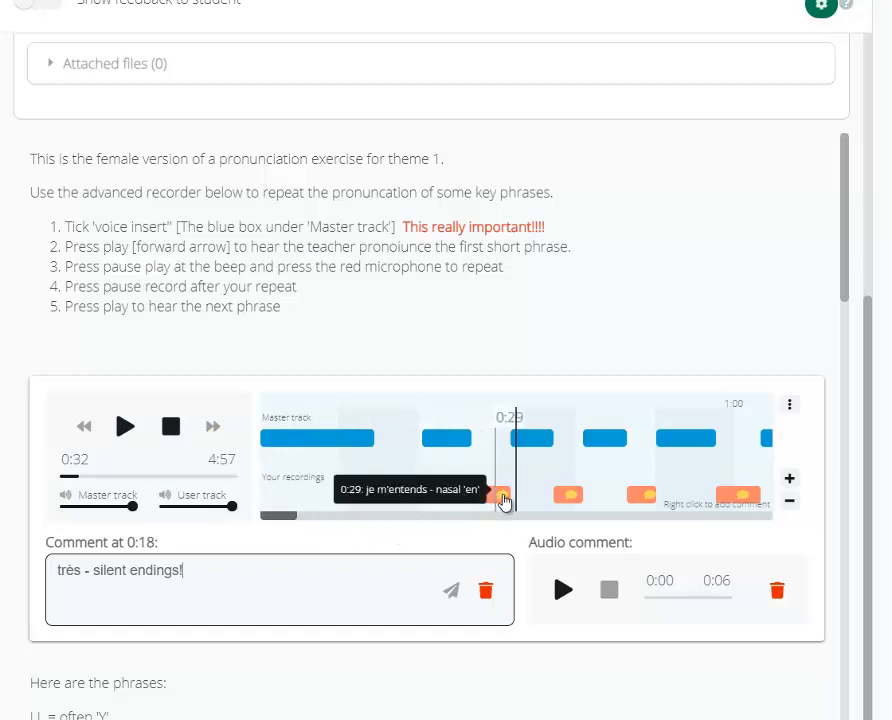
{"action": "left_click", "coordinate": [503, 498]}
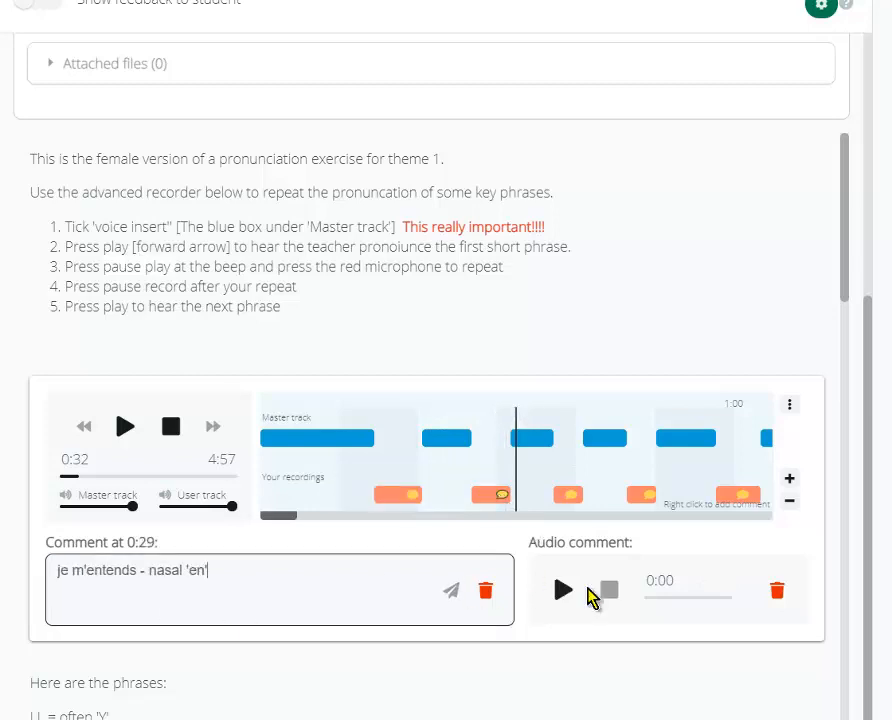
{"action": "left_click", "coordinate": [564, 591]}
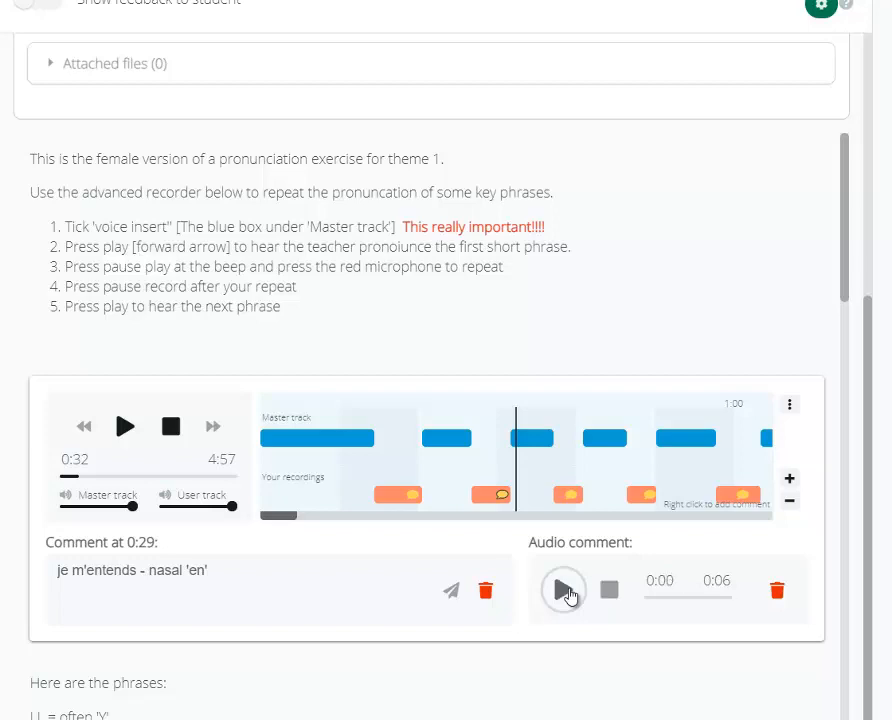
Open the comments at 0:38 and 0:48 on the student's recordings and play back their audio comments
{"action": "left_click", "coordinate": [573, 498]}
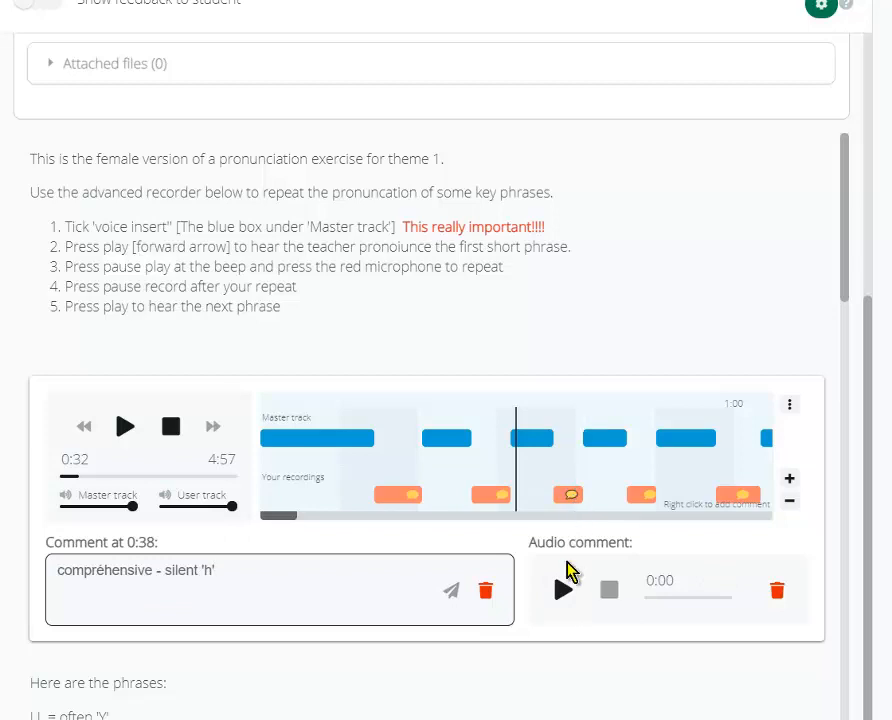
{"action": "left_click", "coordinate": [562, 593]}
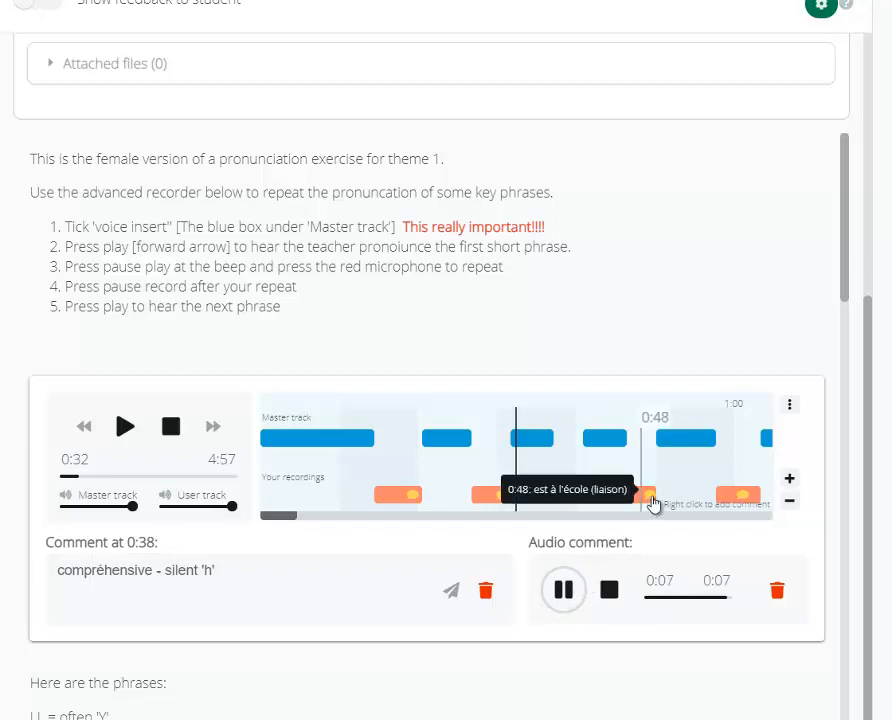
{"action": "left_click", "coordinate": [641, 497]}
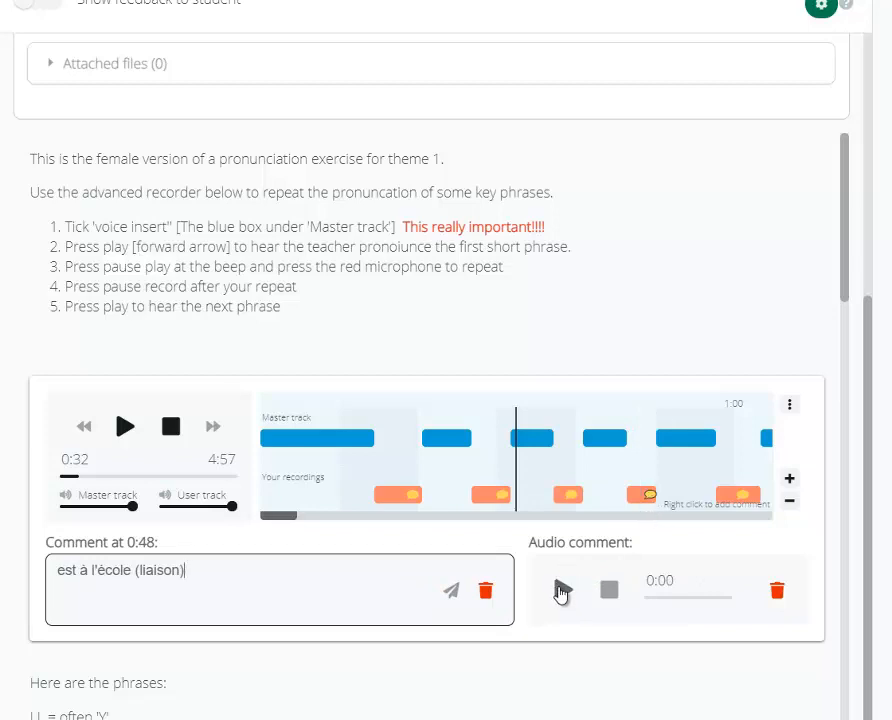
{"action": "left_click", "coordinate": [562, 590]}
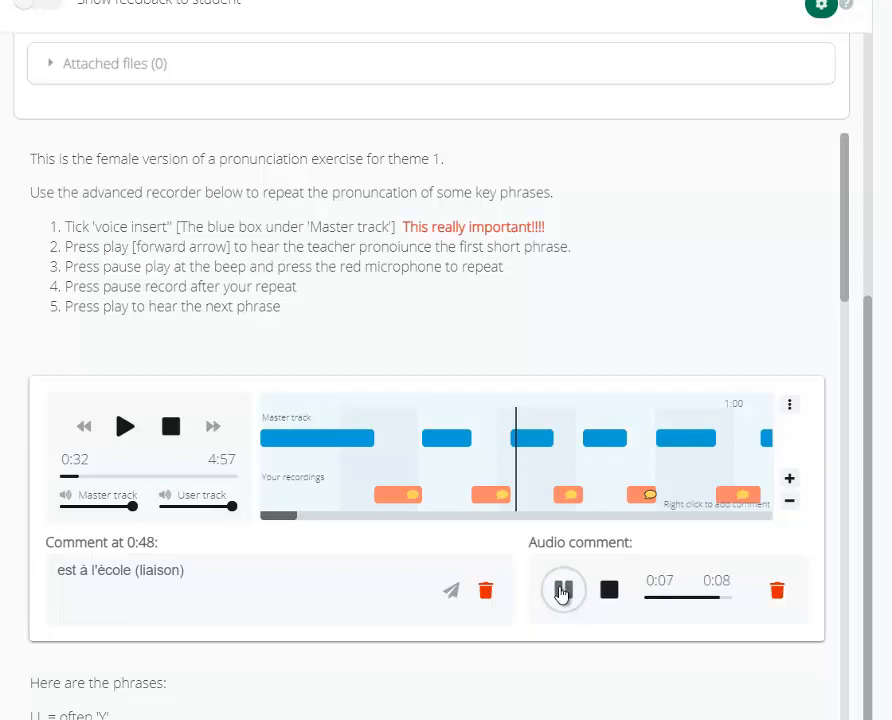
Write general feedback opening "Bravo!", calling the demanding exercise really good for the student, and ending "Please click on the comments and repeat after me again!"
{"action": "scroll", "coordinate": [436, 363], "scroll_direction": "up", "scroll_amount": 5}
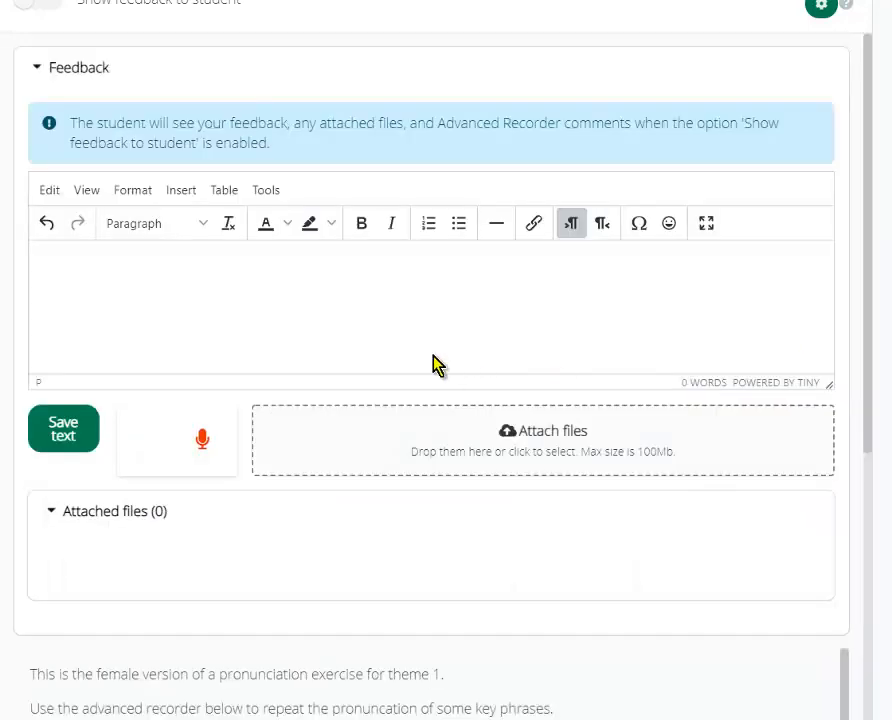
{"action": "left_click", "coordinate": [68, 256]}
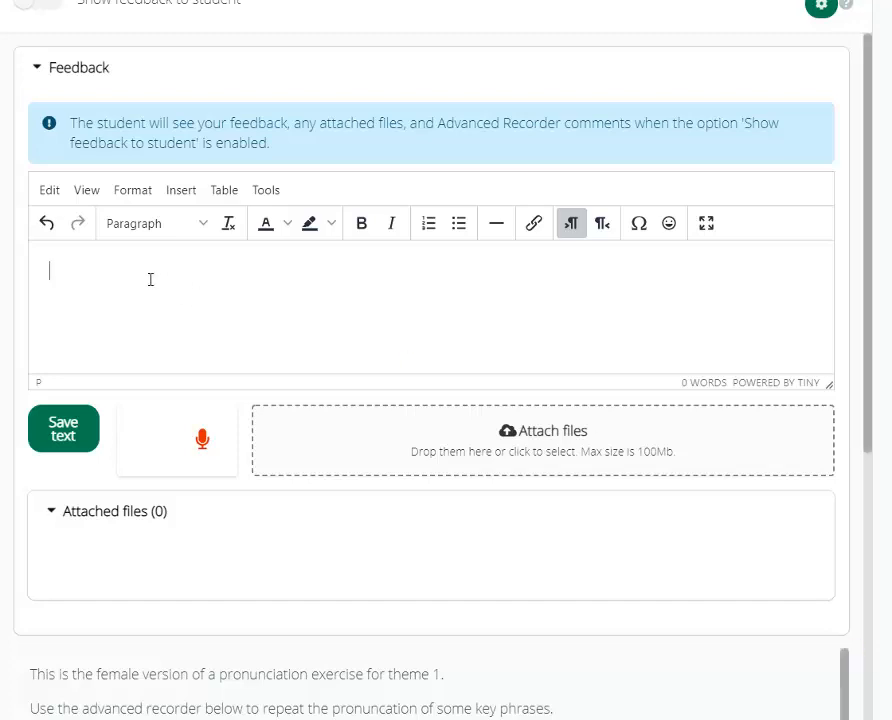
{"action": "type", "text": "Bravo!  I know that this is the most demanding aspect for you, so this exercise is really good for you! Please click on the comments and repeat after me again!"}
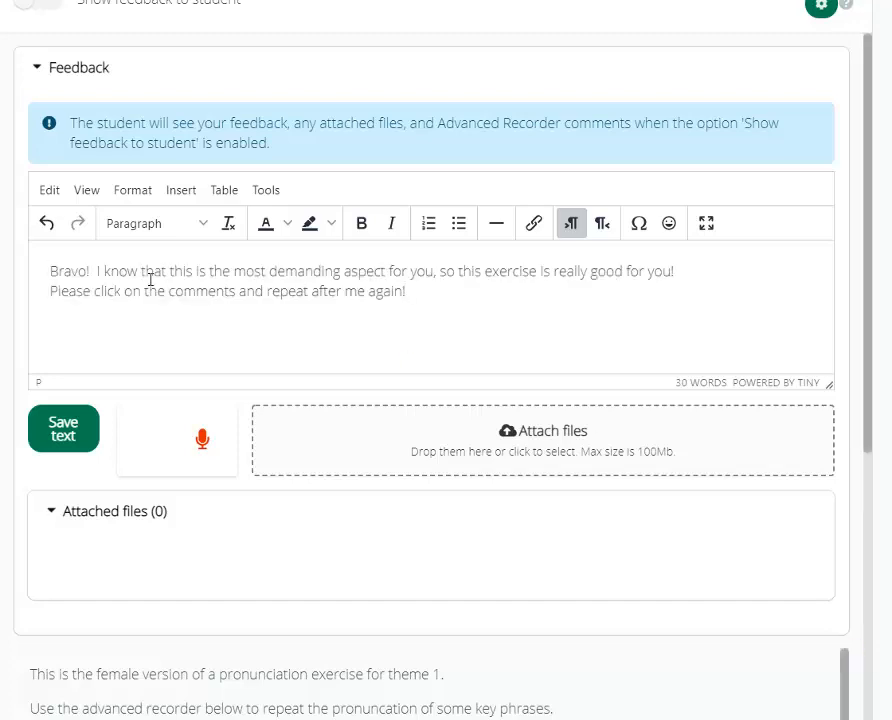
Record an overall audio feedback of about 16 seconds and check the attached recording by playing back its first seconds
{"action": "left_click", "coordinate": [202, 440]}
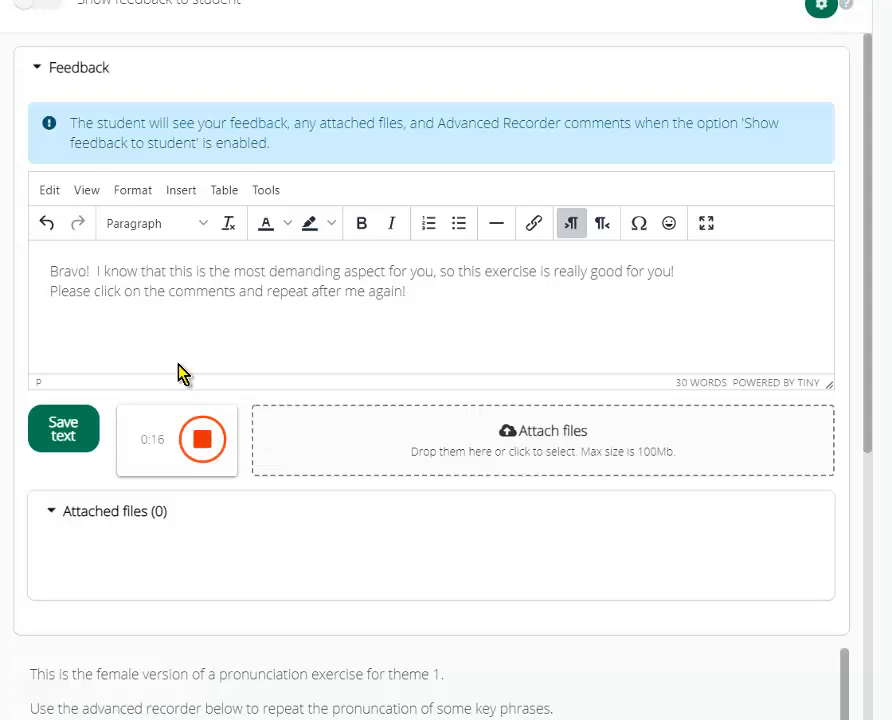
{"action": "left_click", "coordinate": [196, 438]}
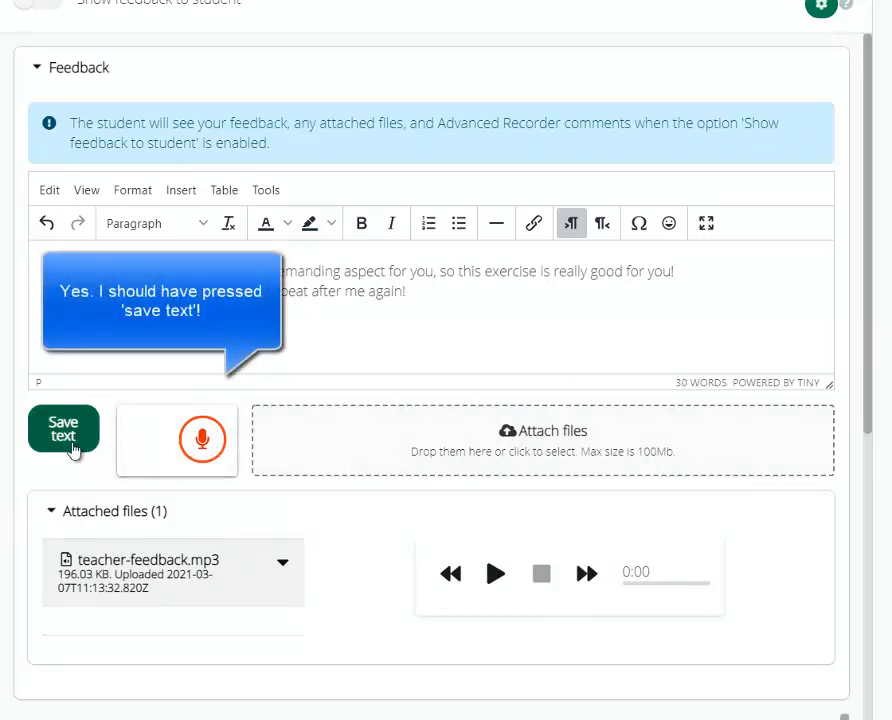
{"action": "left_click", "coordinate": [495, 573]}
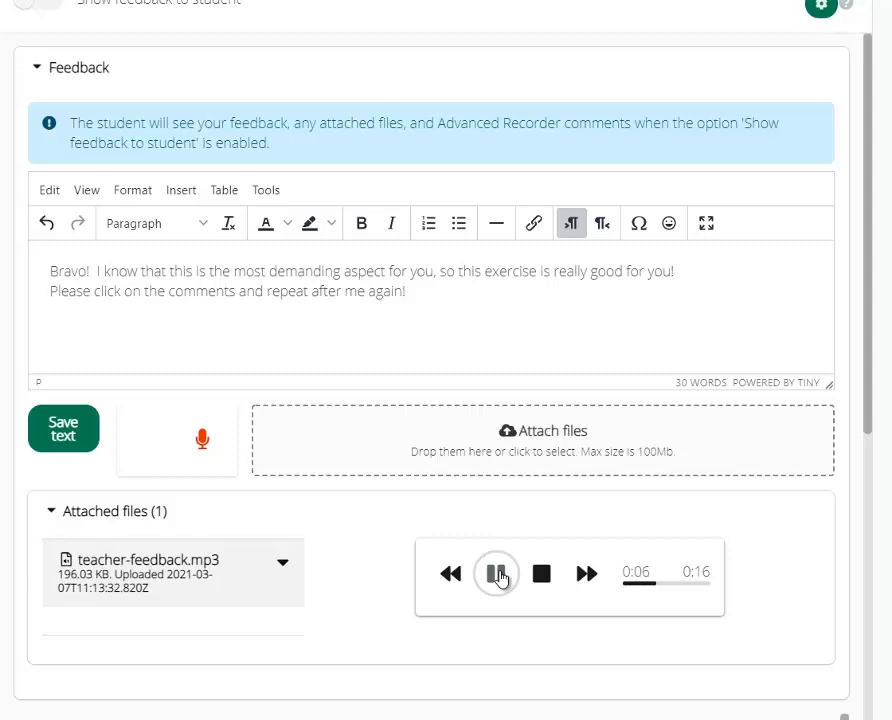
{"action": "left_click", "coordinate": [497, 575]}
{"action": "left_click", "coordinate": [283, 565]}
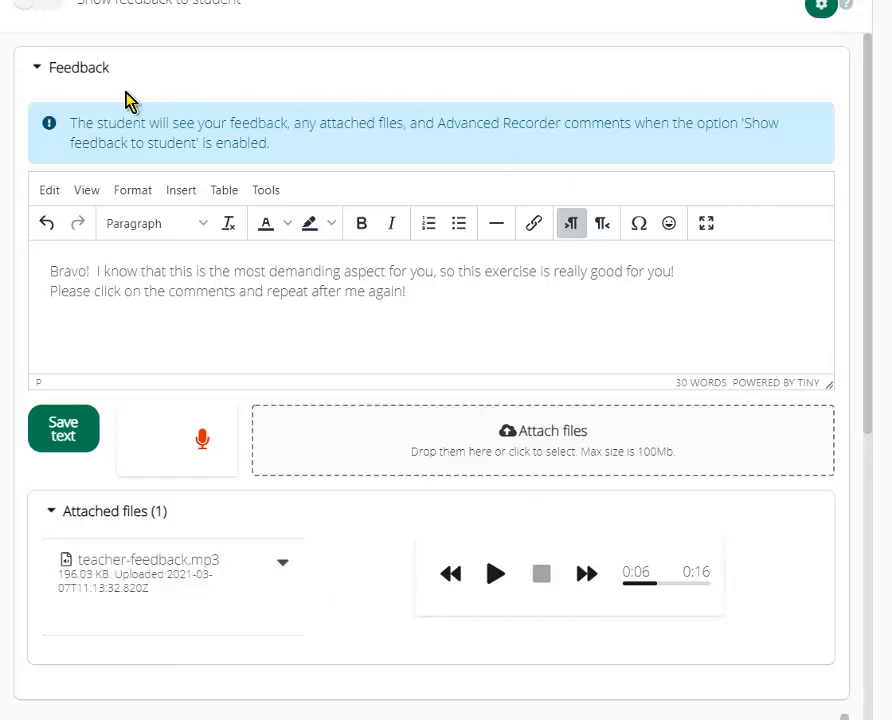
Enable showing the feedback to the student and return to the commented recordings in the exercise
{"action": "left_click", "coordinate": [30, 8]}
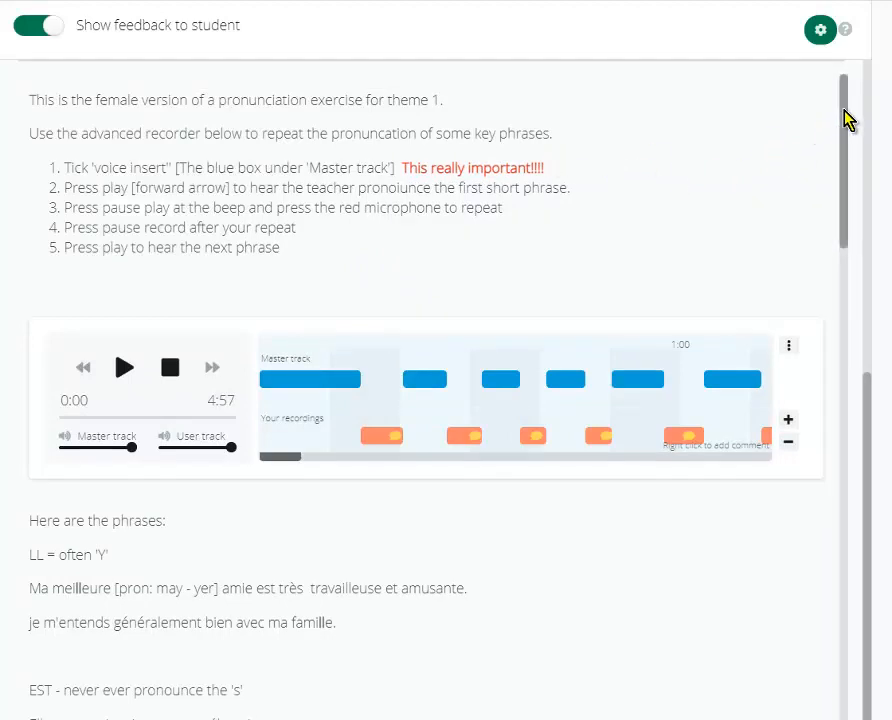
{"action": "mouse_move", "coordinate": [844, 109]}
{"action": "left_mouse_down"}
{"action": "mouse_move", "coordinate": [860, 170]}
{"action": "mouse_move", "coordinate": [864, 380]}
{"action": "mouse_move", "coordinate": [890, 480]}
{"action": "mouse_move", "coordinate": [884, 648]}
{"action": "mouse_move", "coordinate": [866, 160]}
{"action": "mouse_move", "coordinate": [852, 90]}
{"action": "left_mouse_up"}
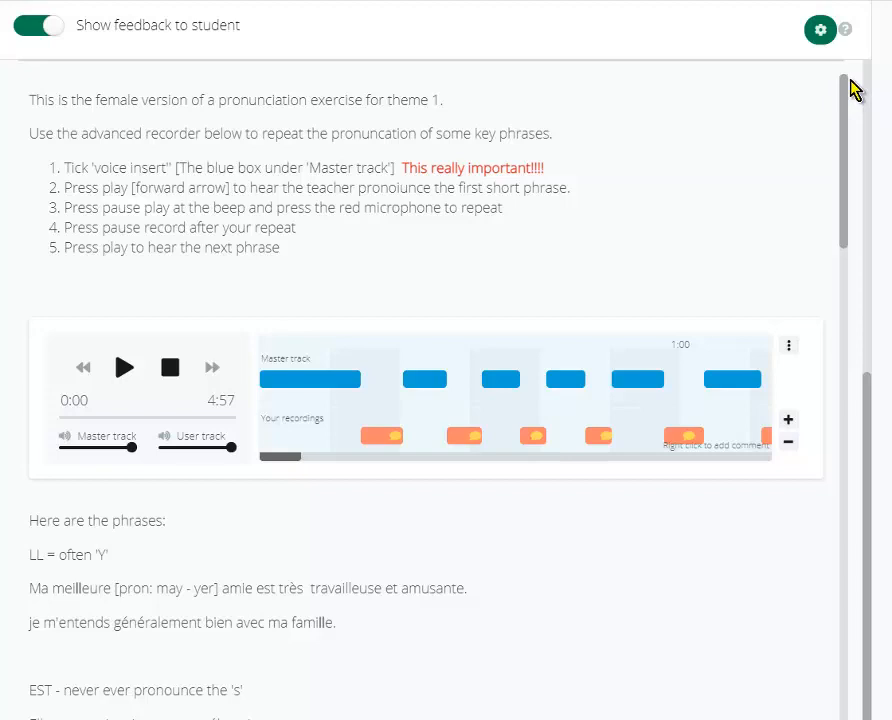